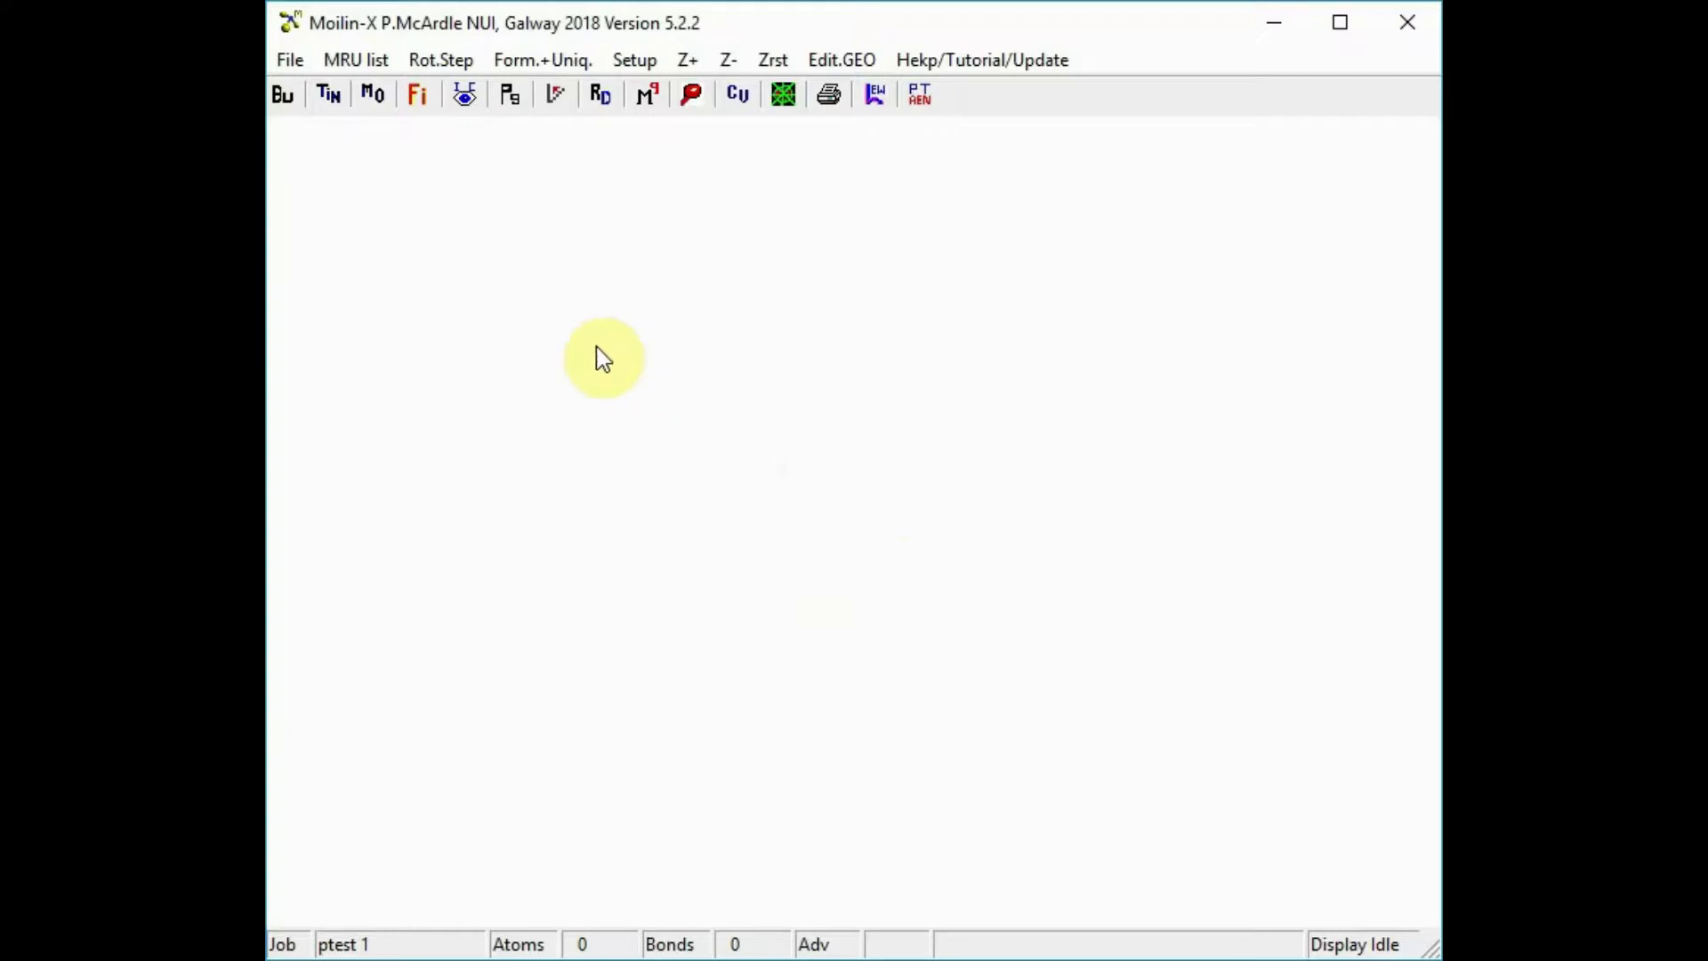
- Open the recent file co.xyz, examine the Lewis structure of carbon monoxide, and close the Lewis view
click(354, 62)
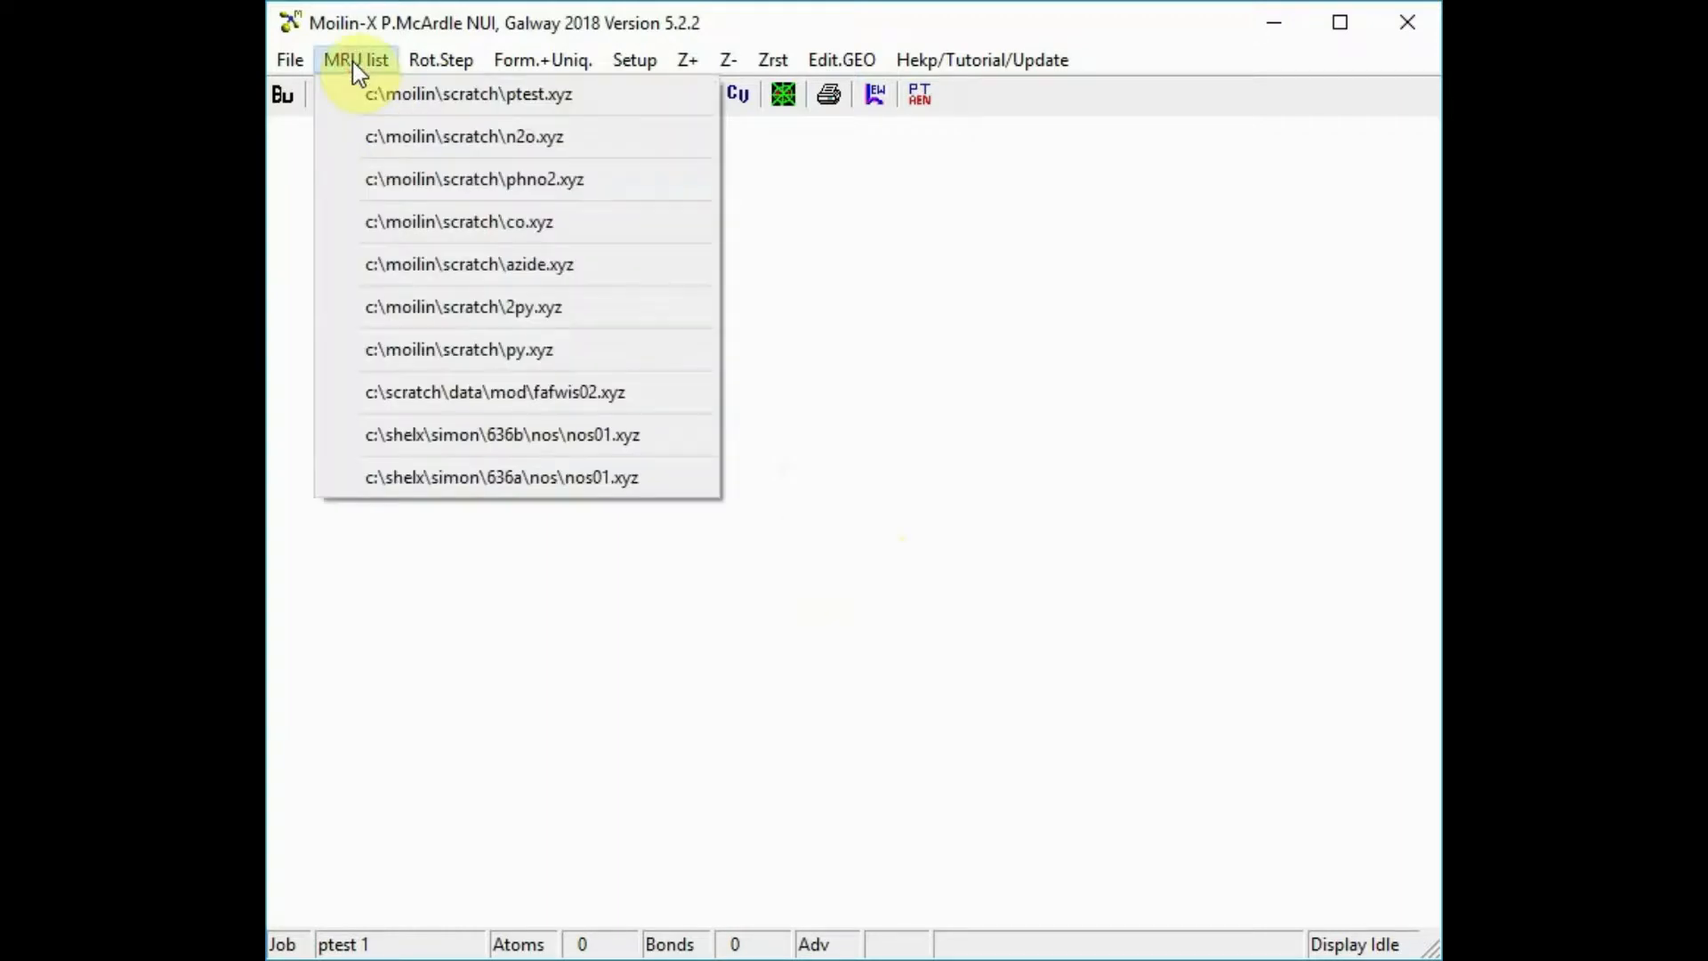
click(451, 226)
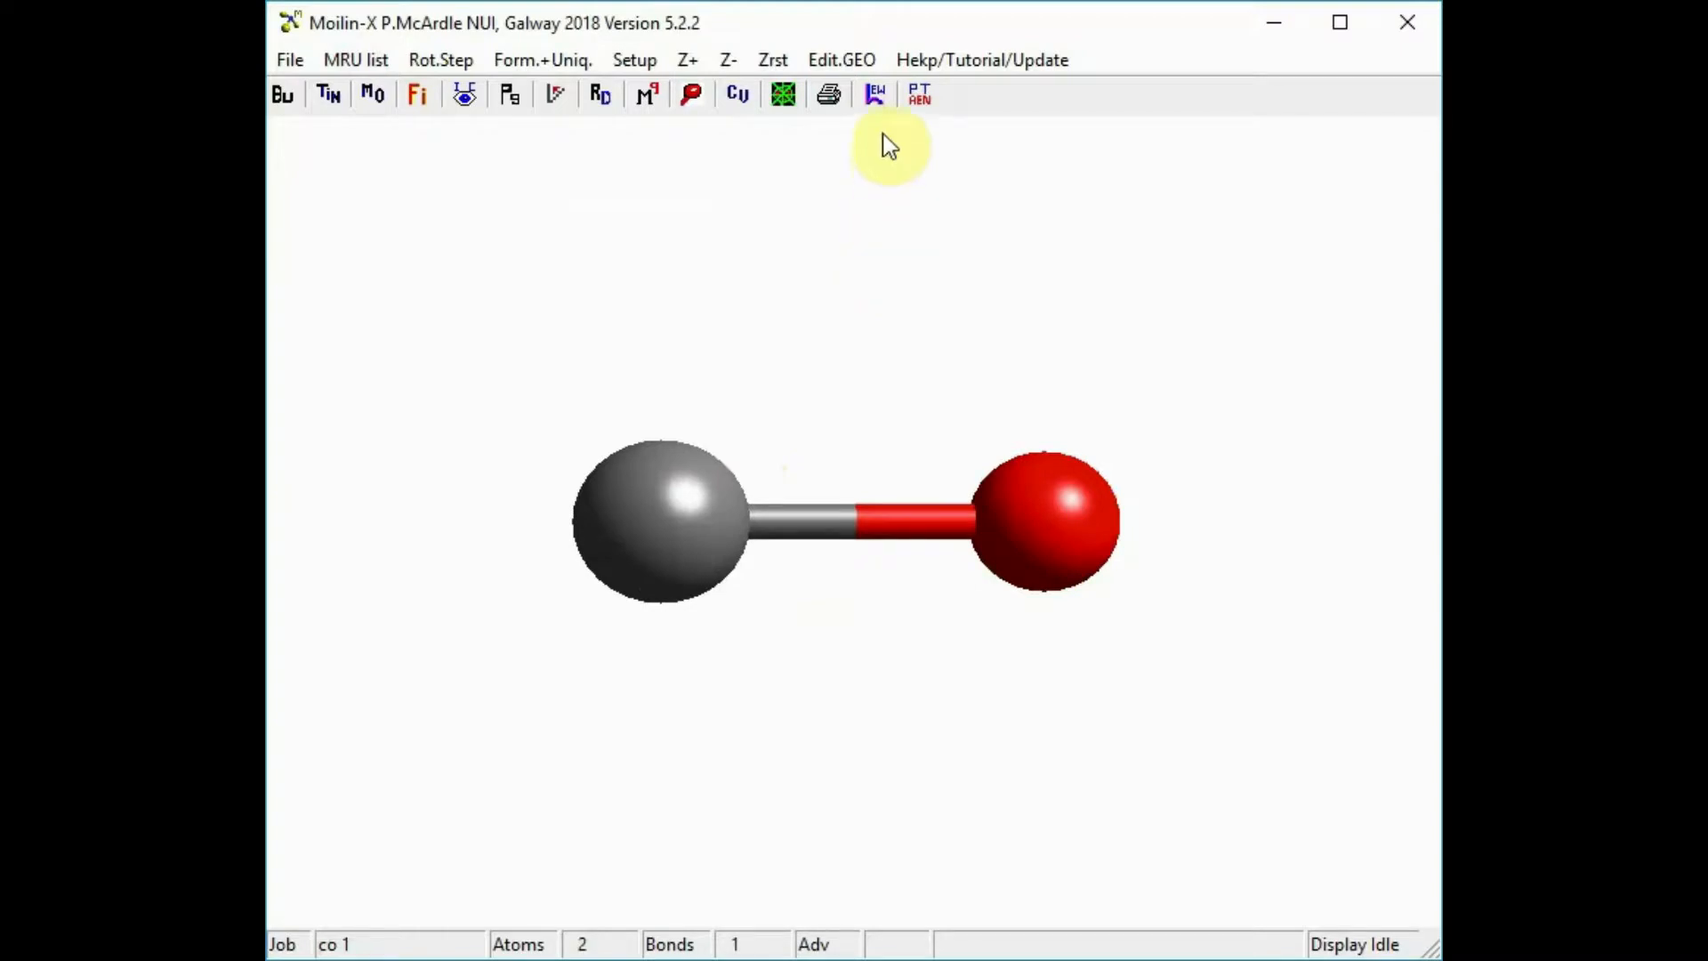
click(876, 96)
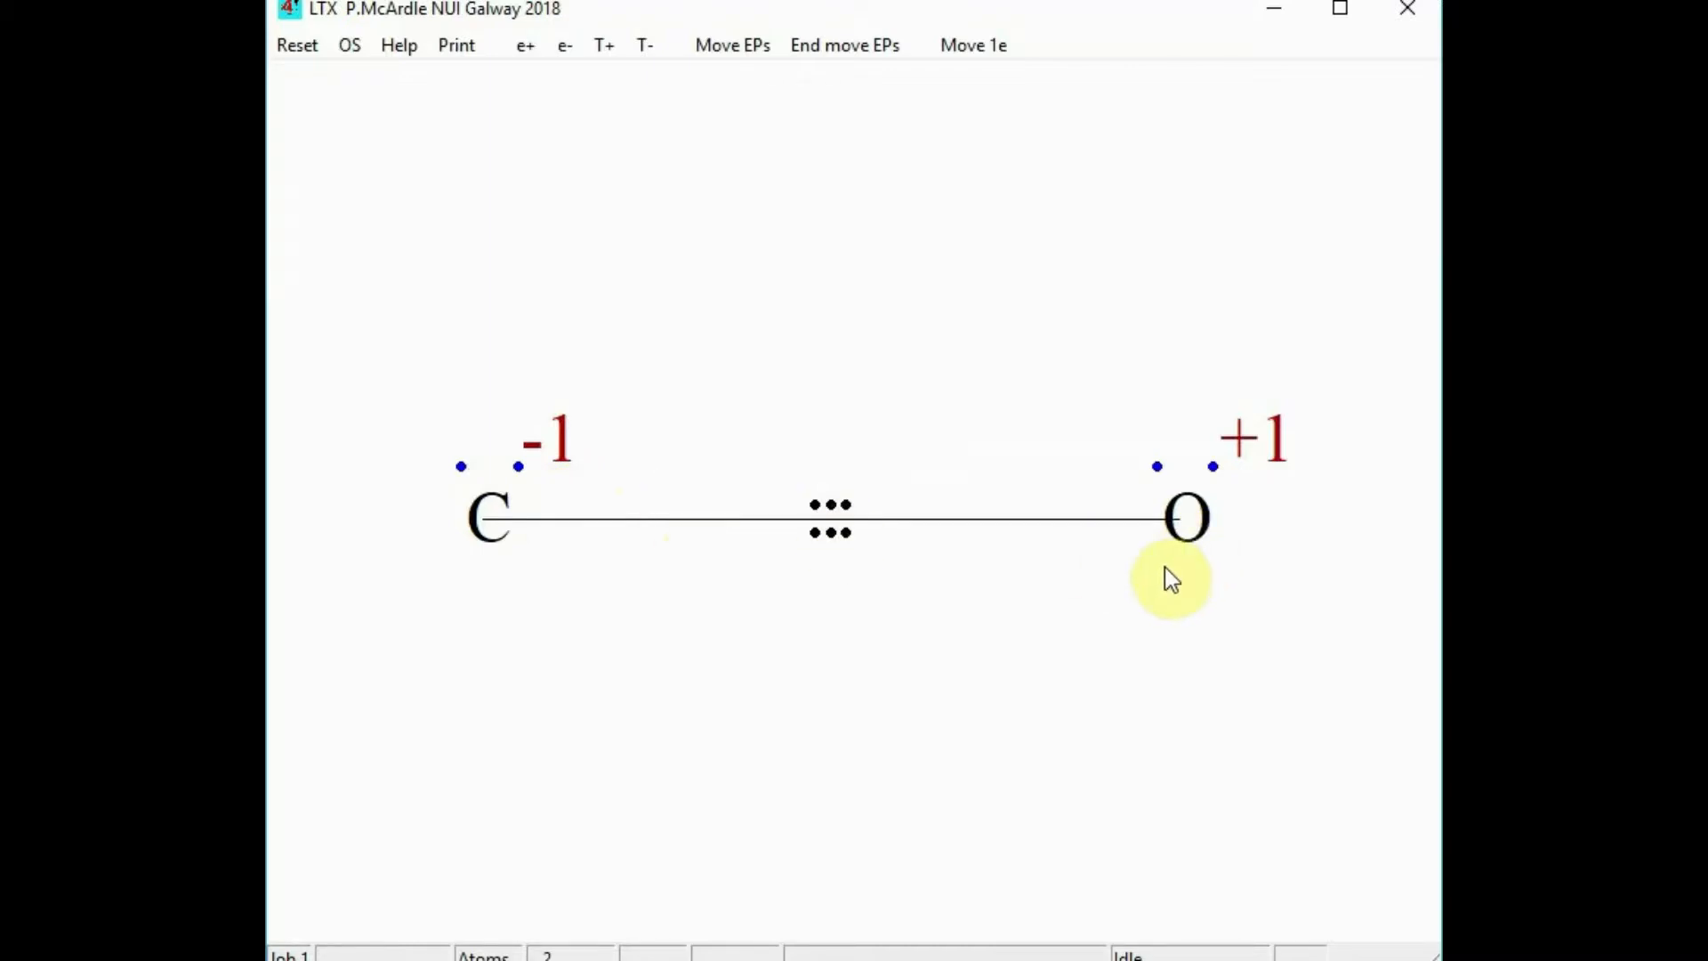
click(1417, 12)
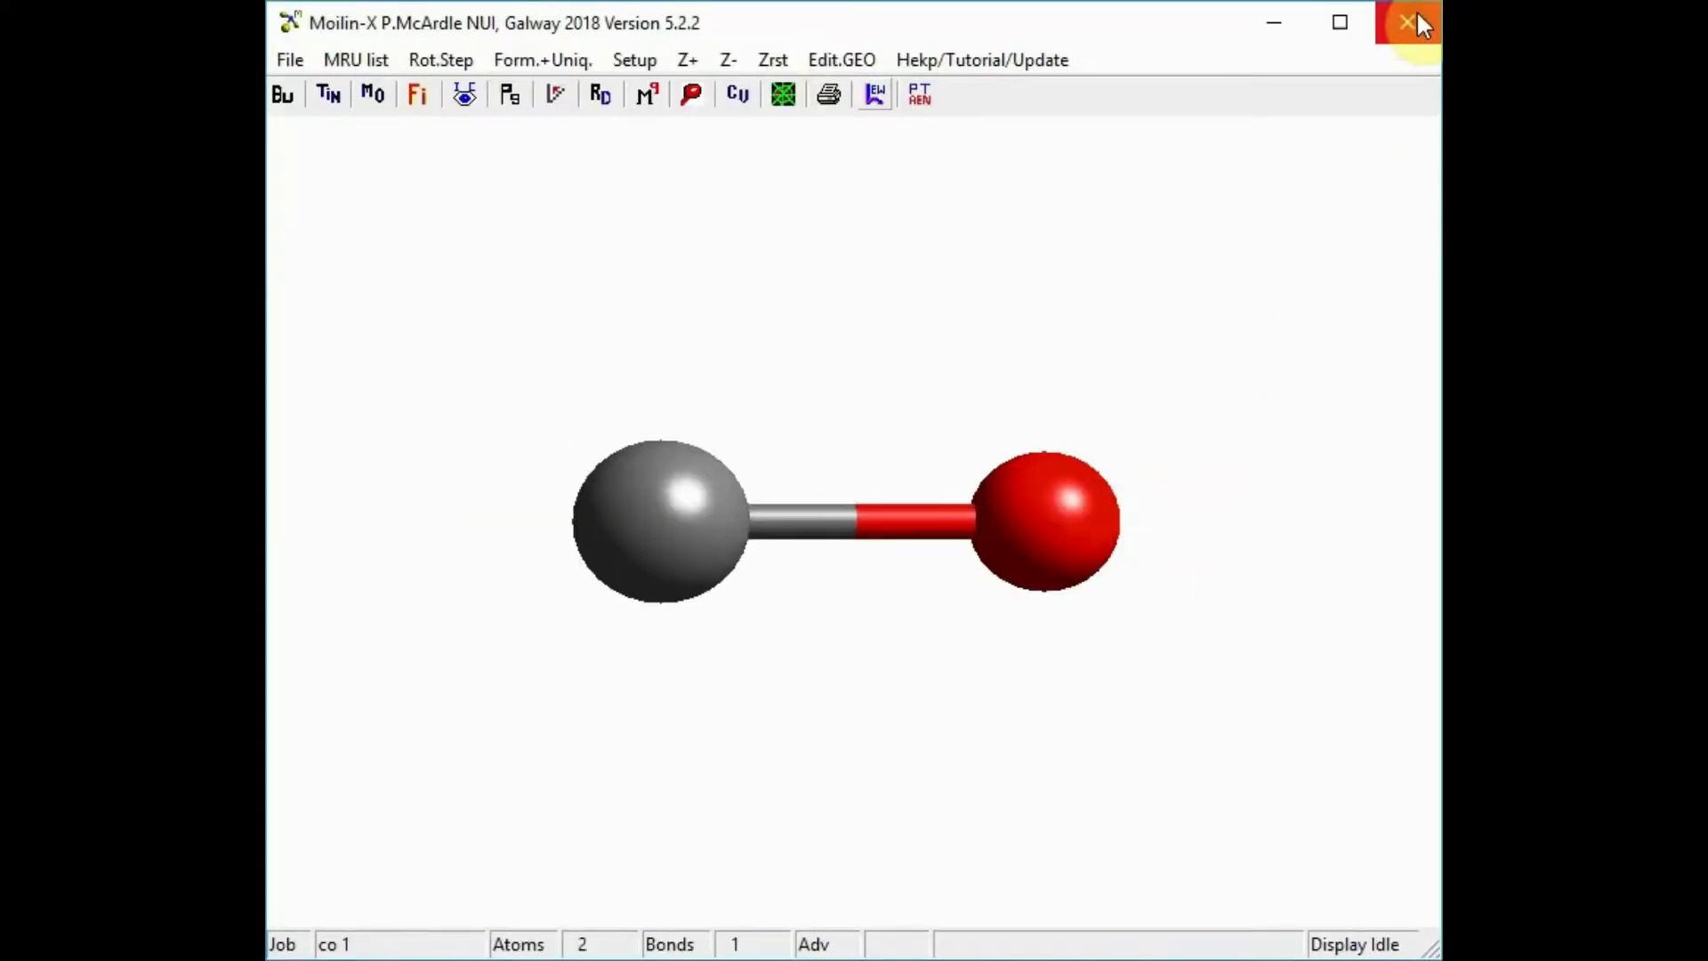
- Open the recent file azide.xyz, examine the azide's Lewis structure and formal charges, and close the Lewis view
click(350, 62)
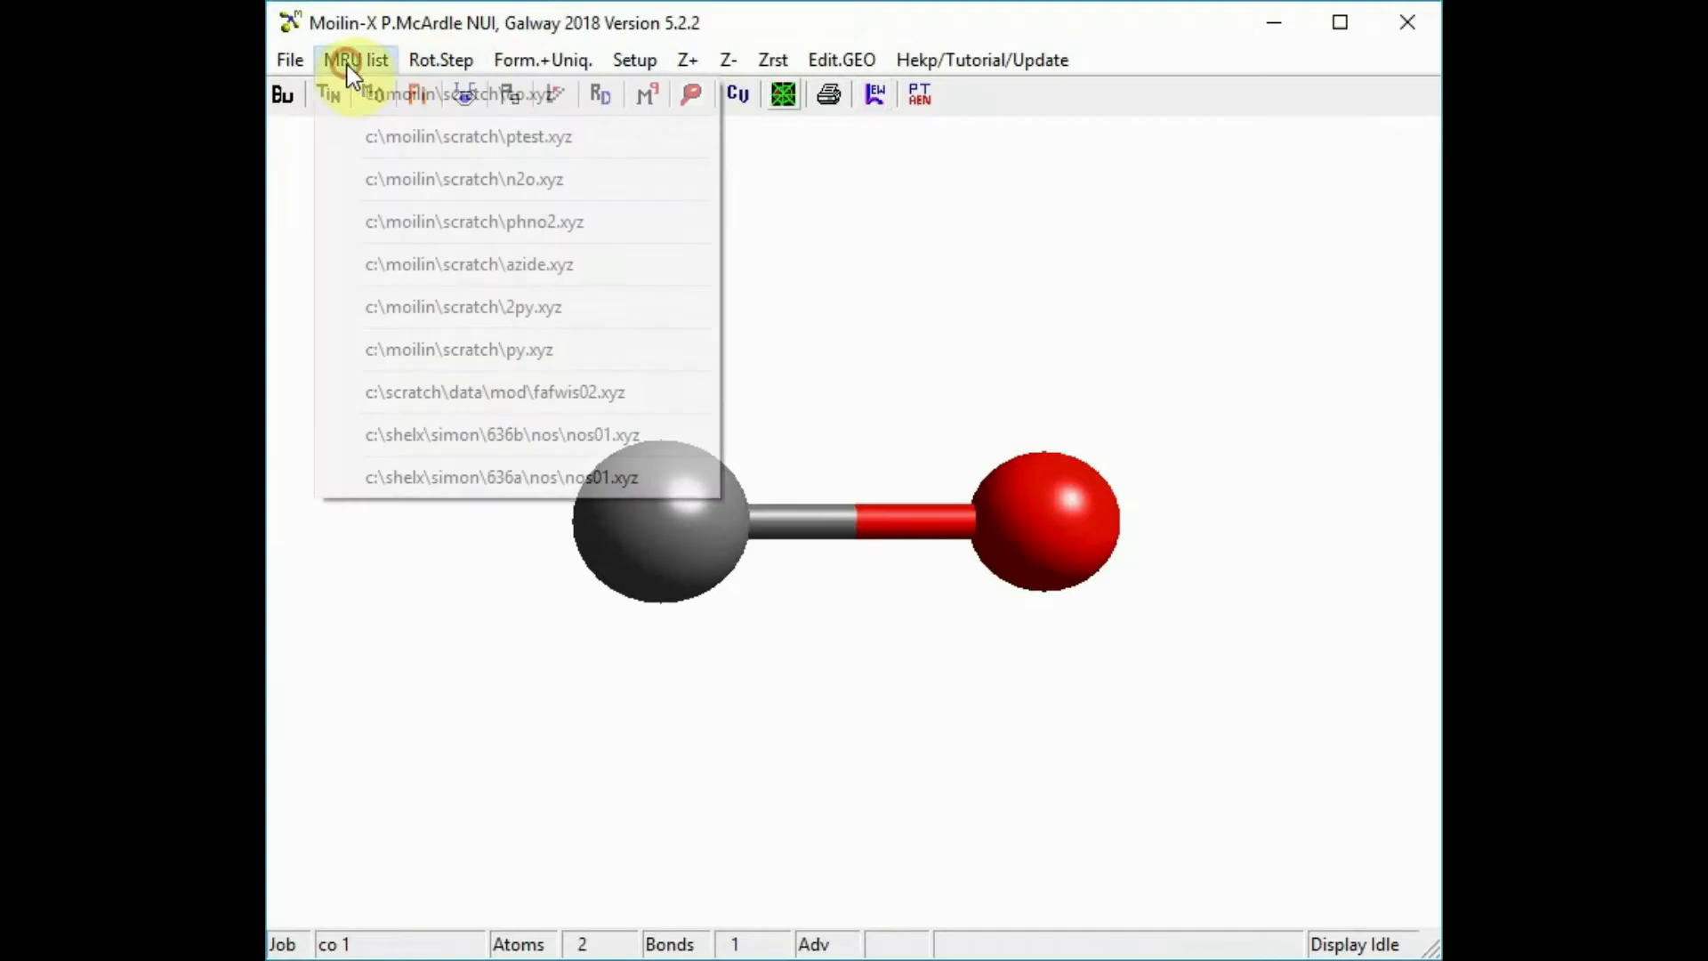
click(450, 283)
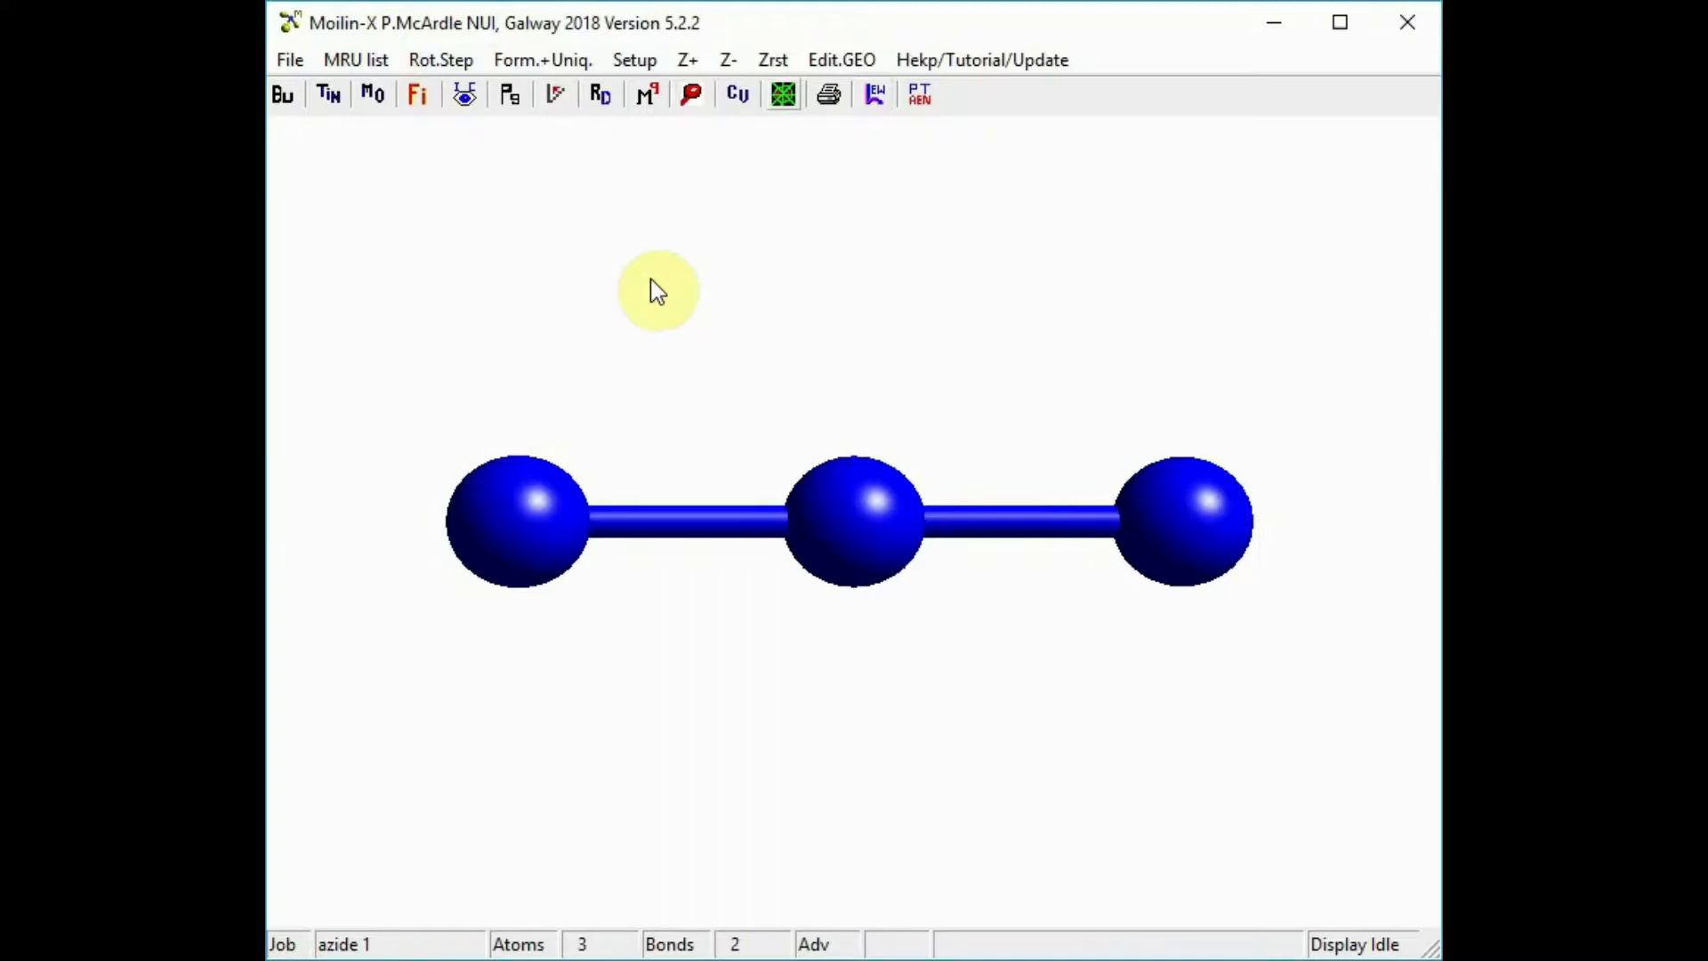
click(877, 98)
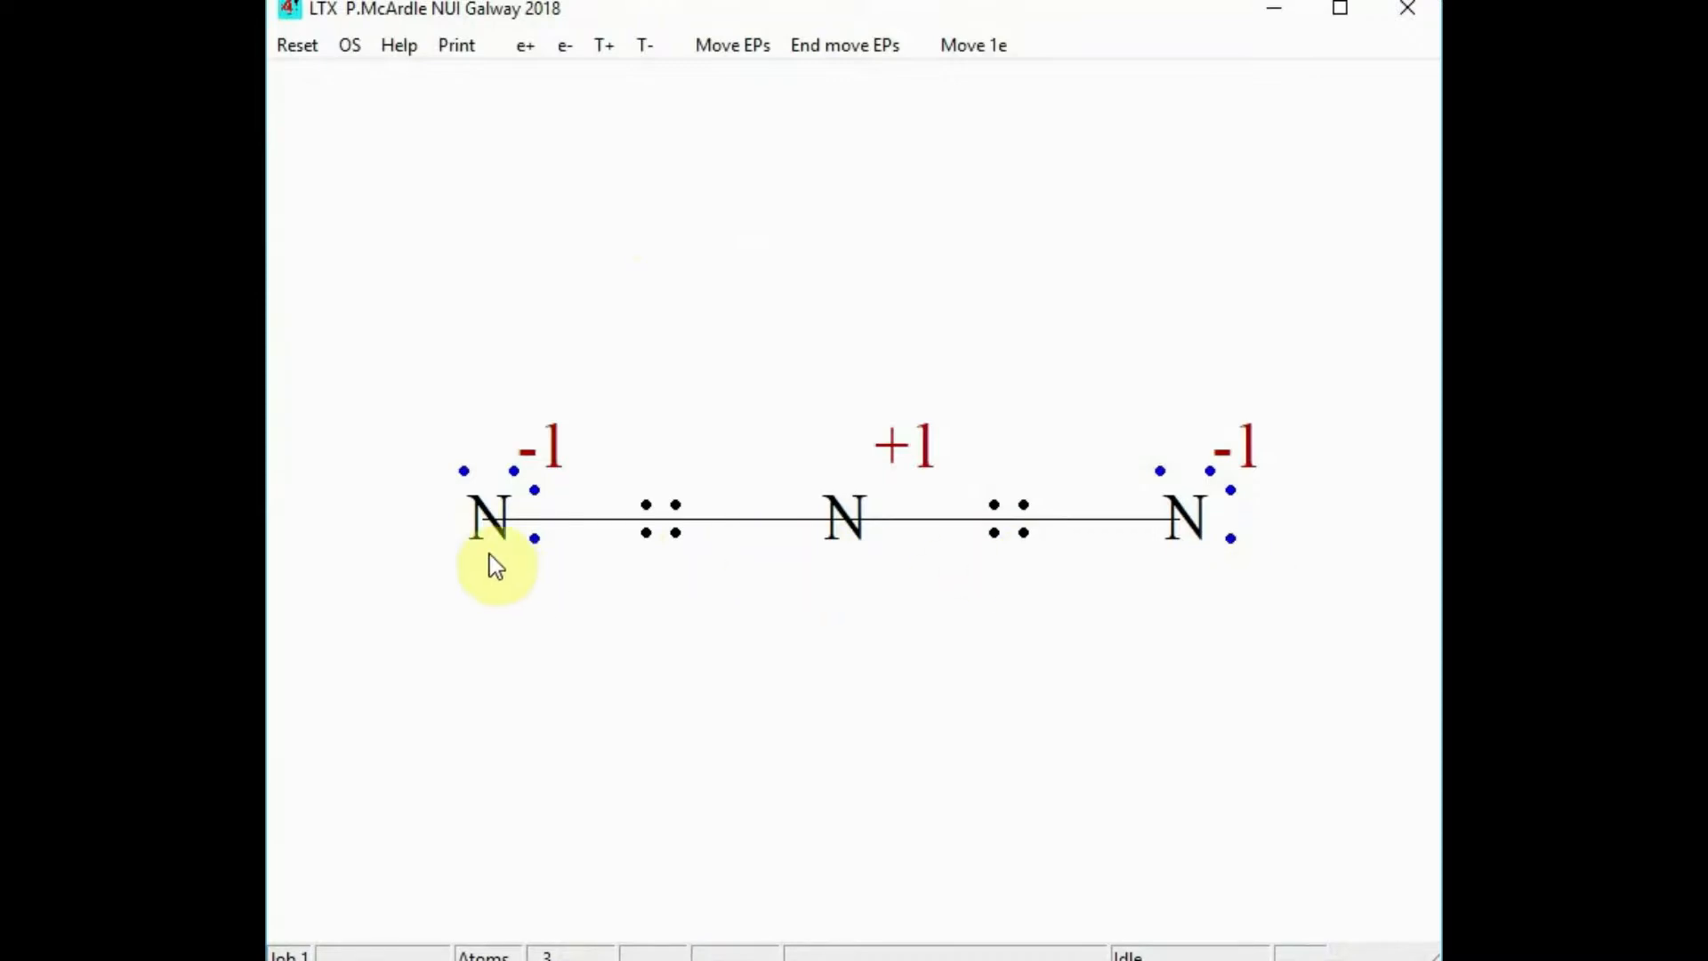
click(530, 486)
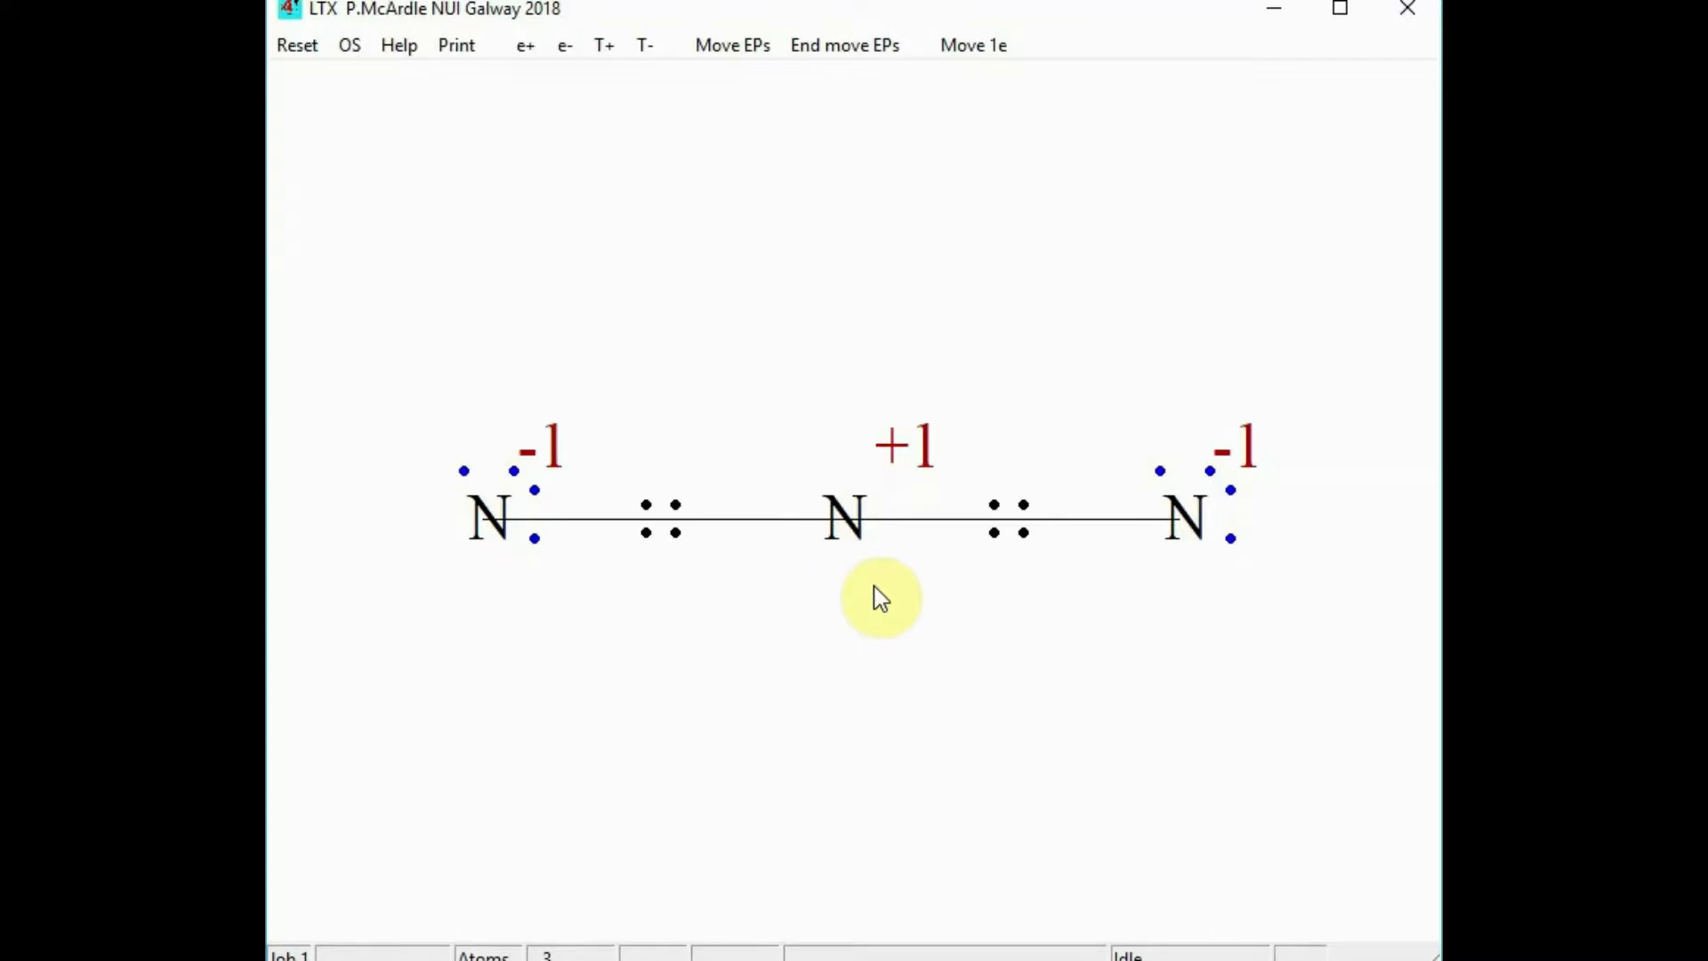
click(1404, 8)
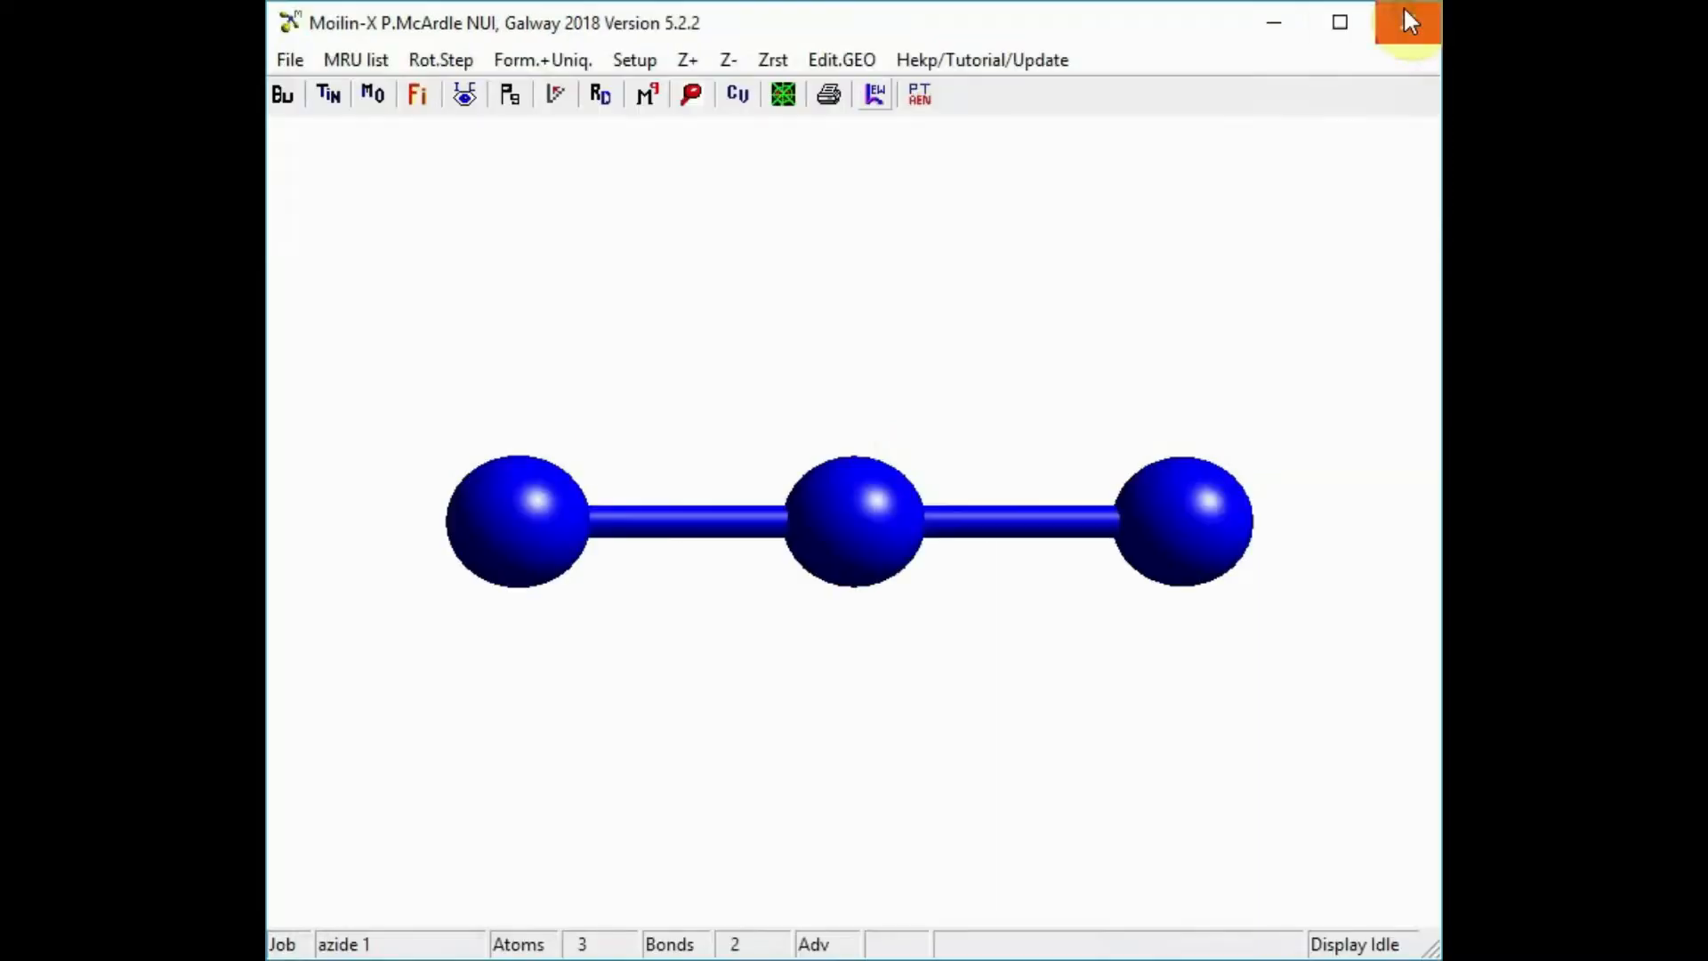
- Open phno2.xyz and inspect its Lewis structure with enlarged electron dots and a rotated molecule, closing the Lewis view when finished
click(354, 62)
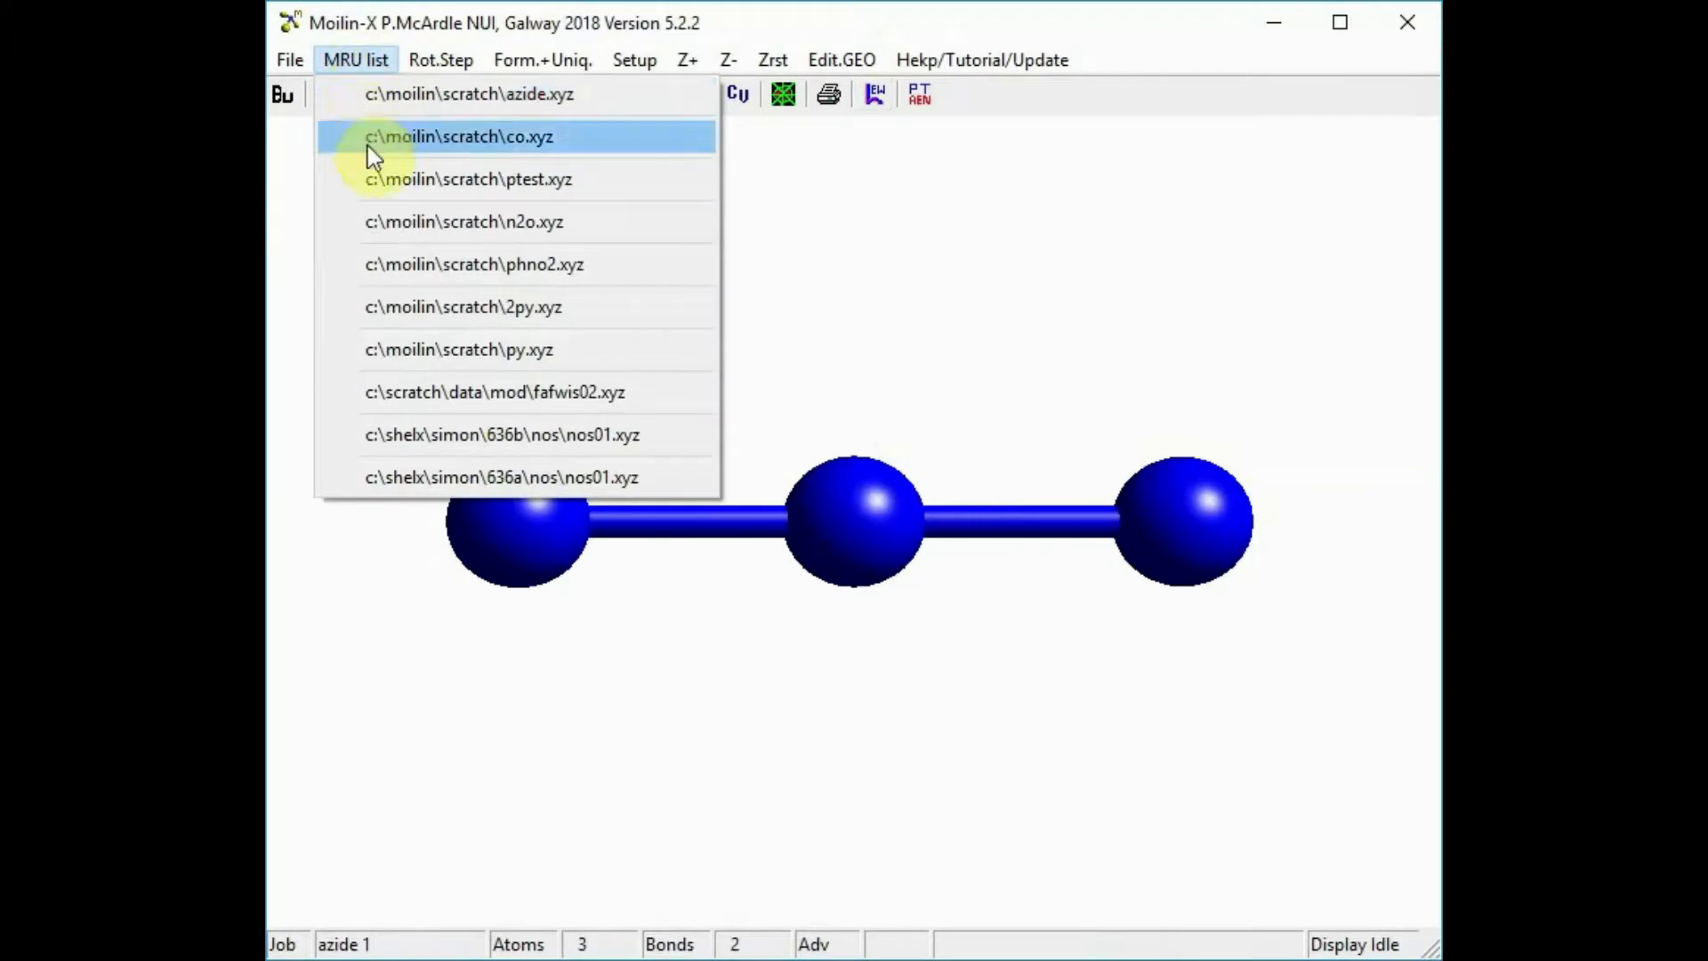
click(486, 265)
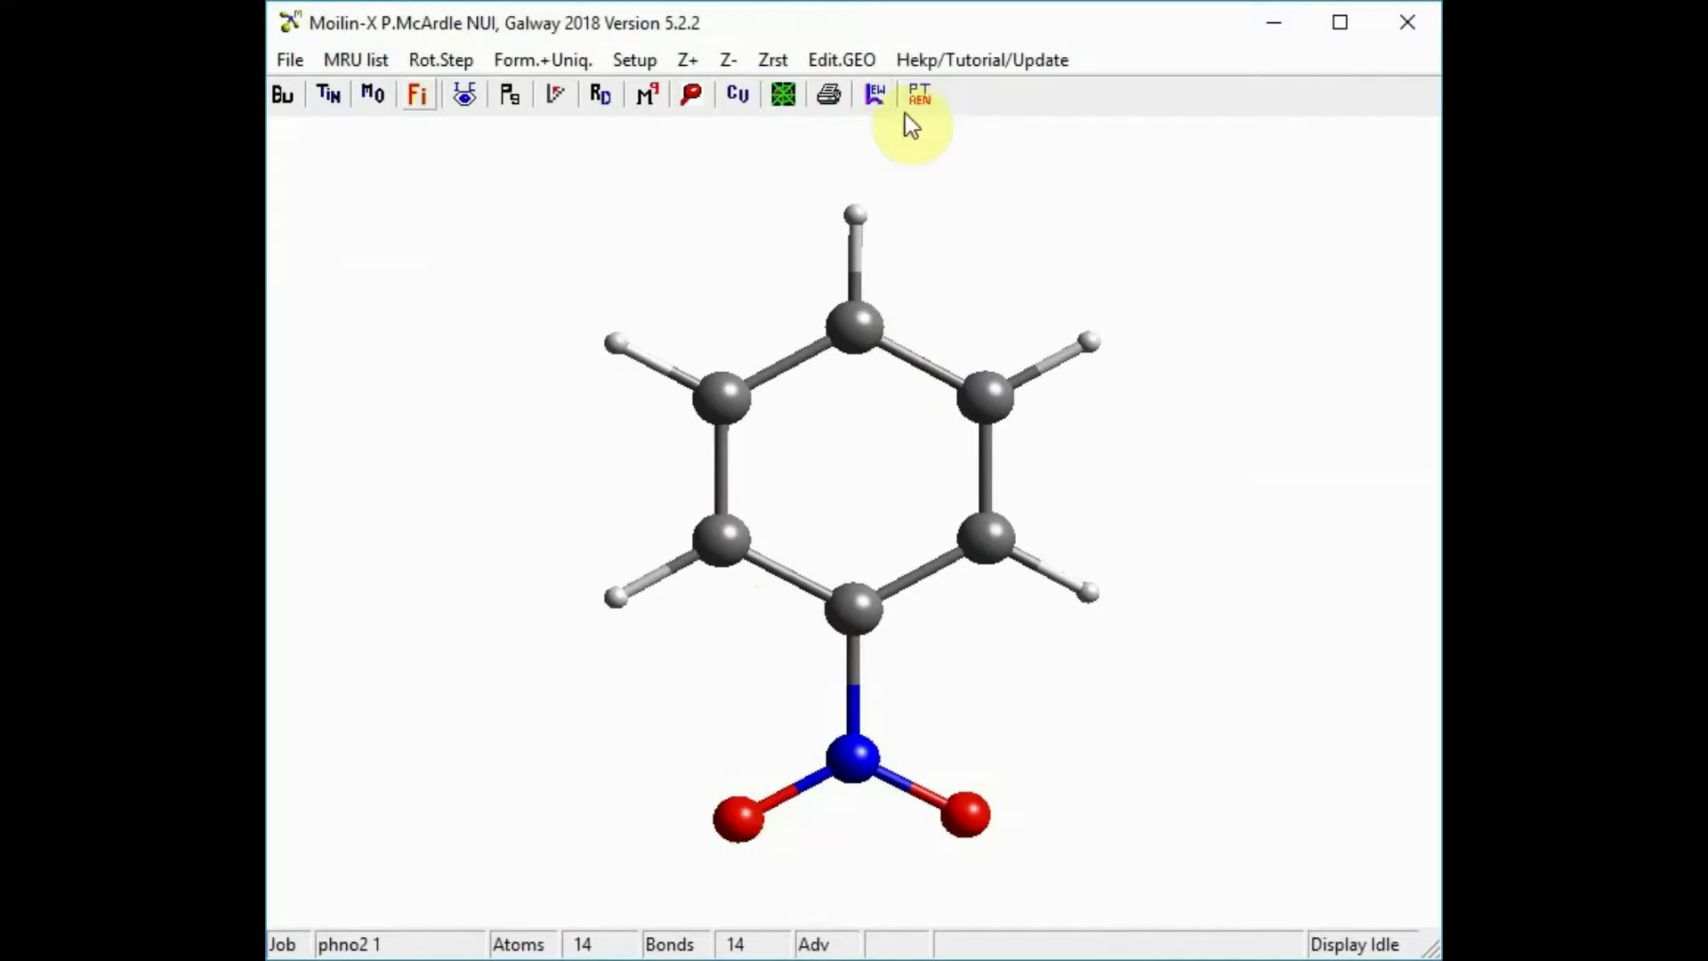
click(875, 100)
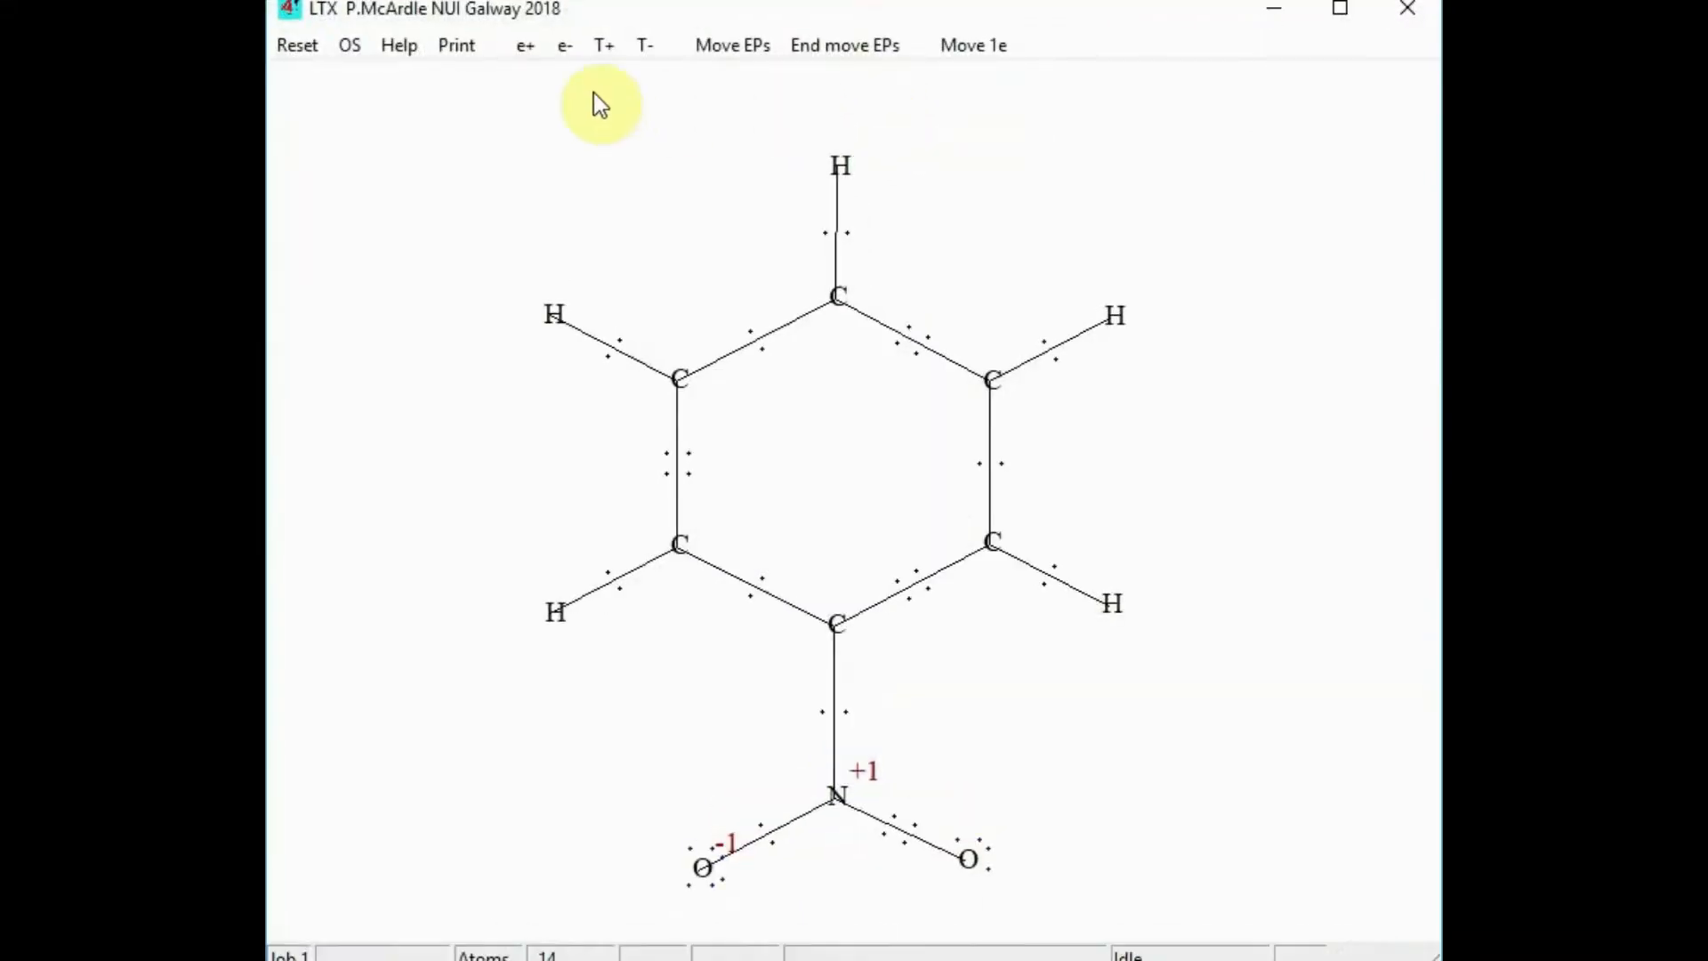
click(526, 48)
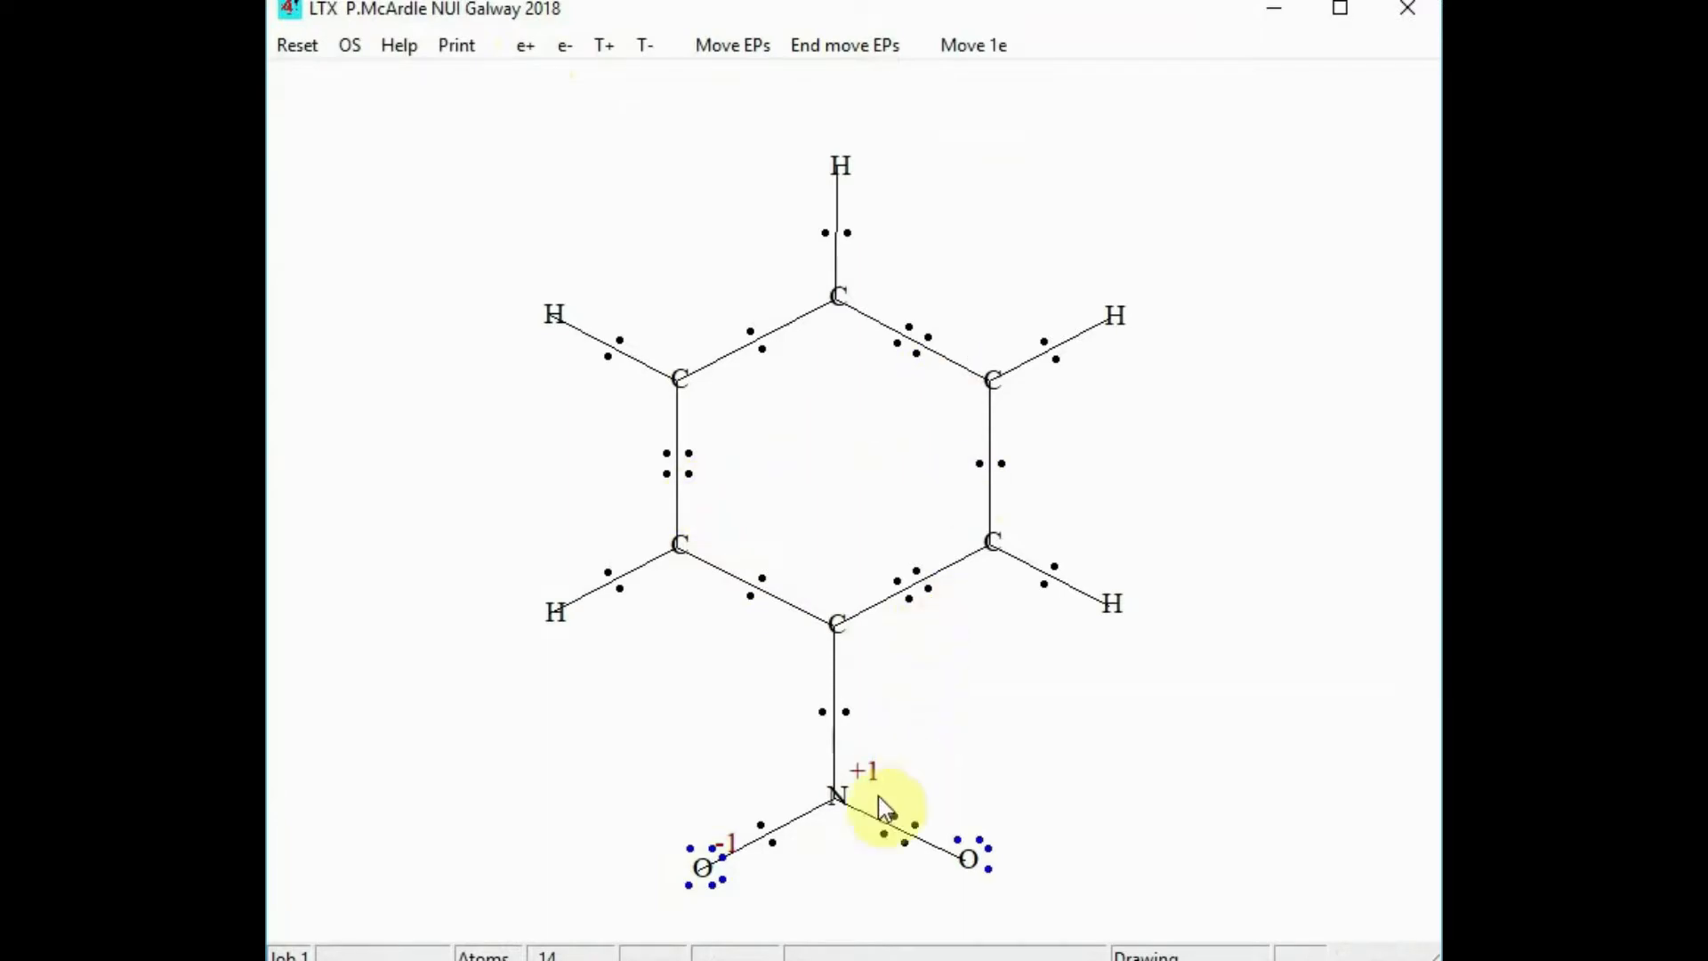
drag(1017, 707, 1015, 593)
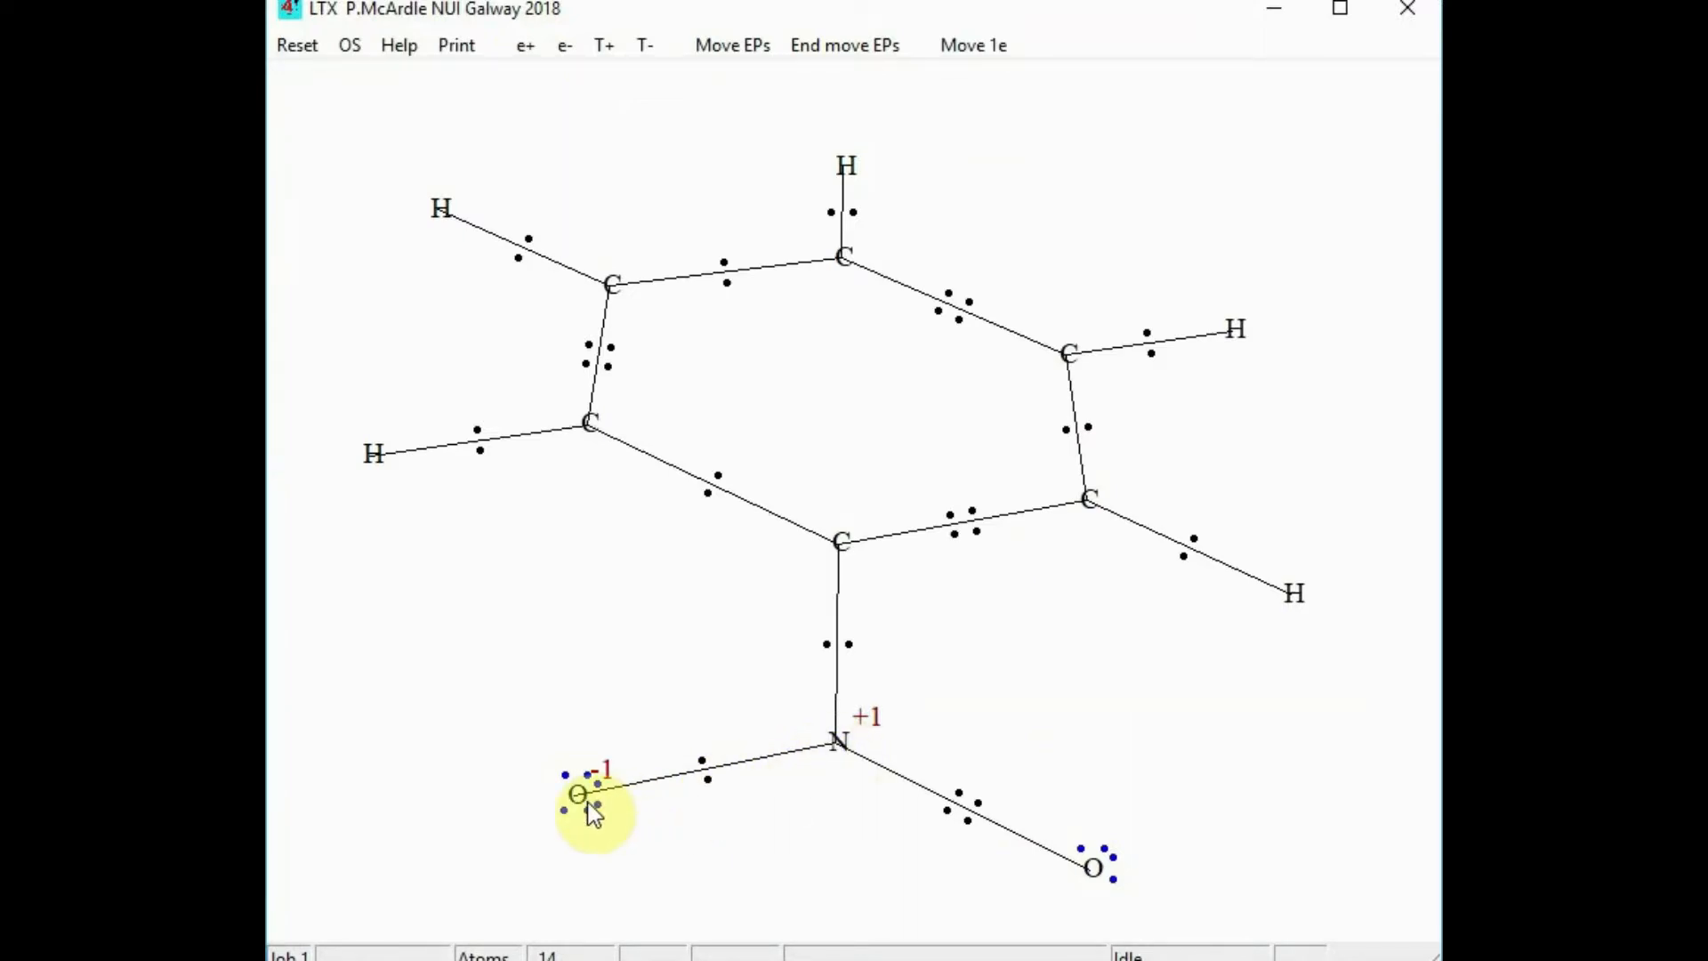
click(1403, 12)
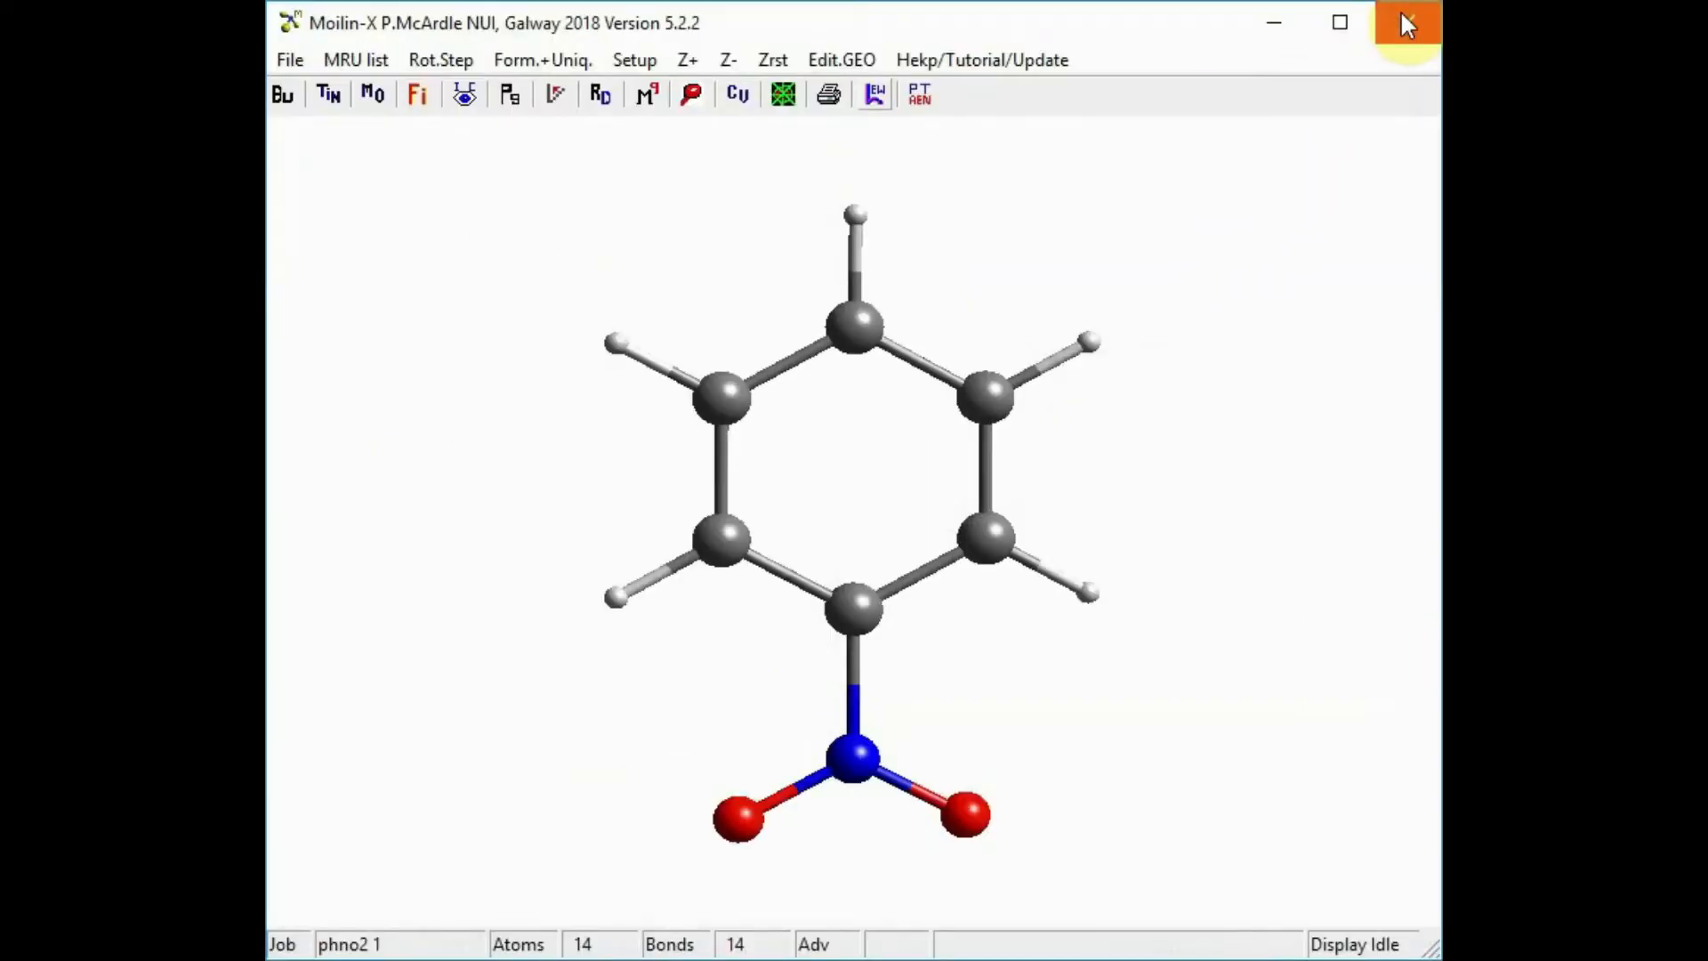
- Reopen the recent file co.xyz and display its Lewis structure
click(348, 60)
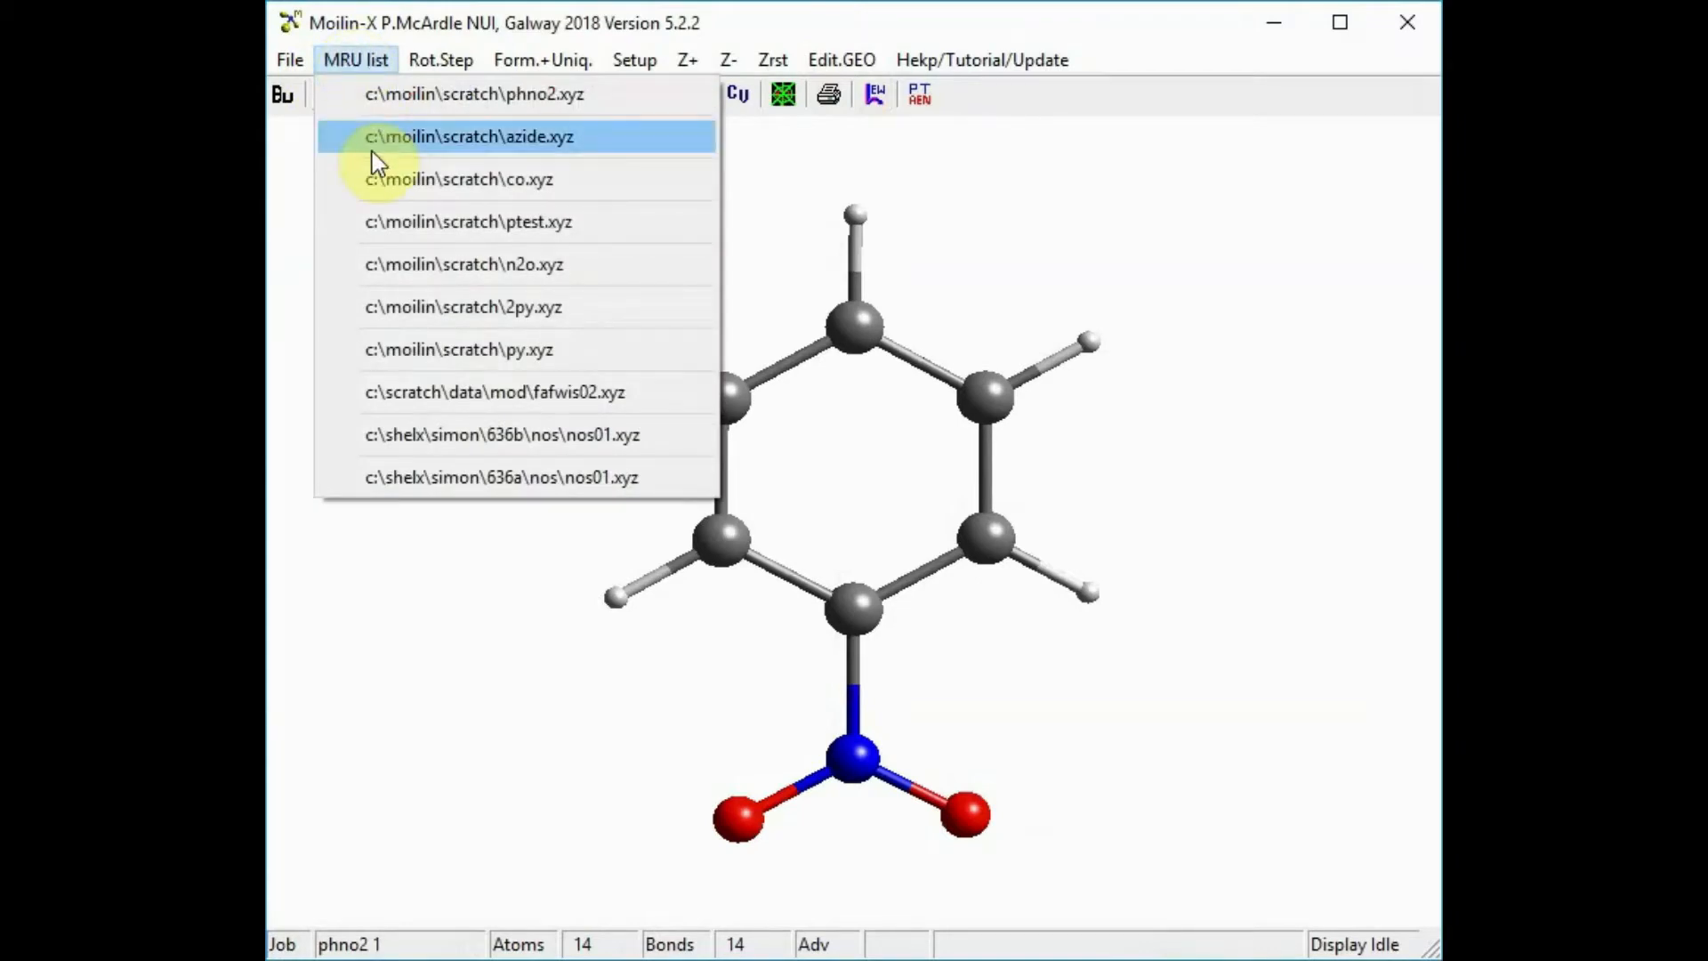
click(421, 182)
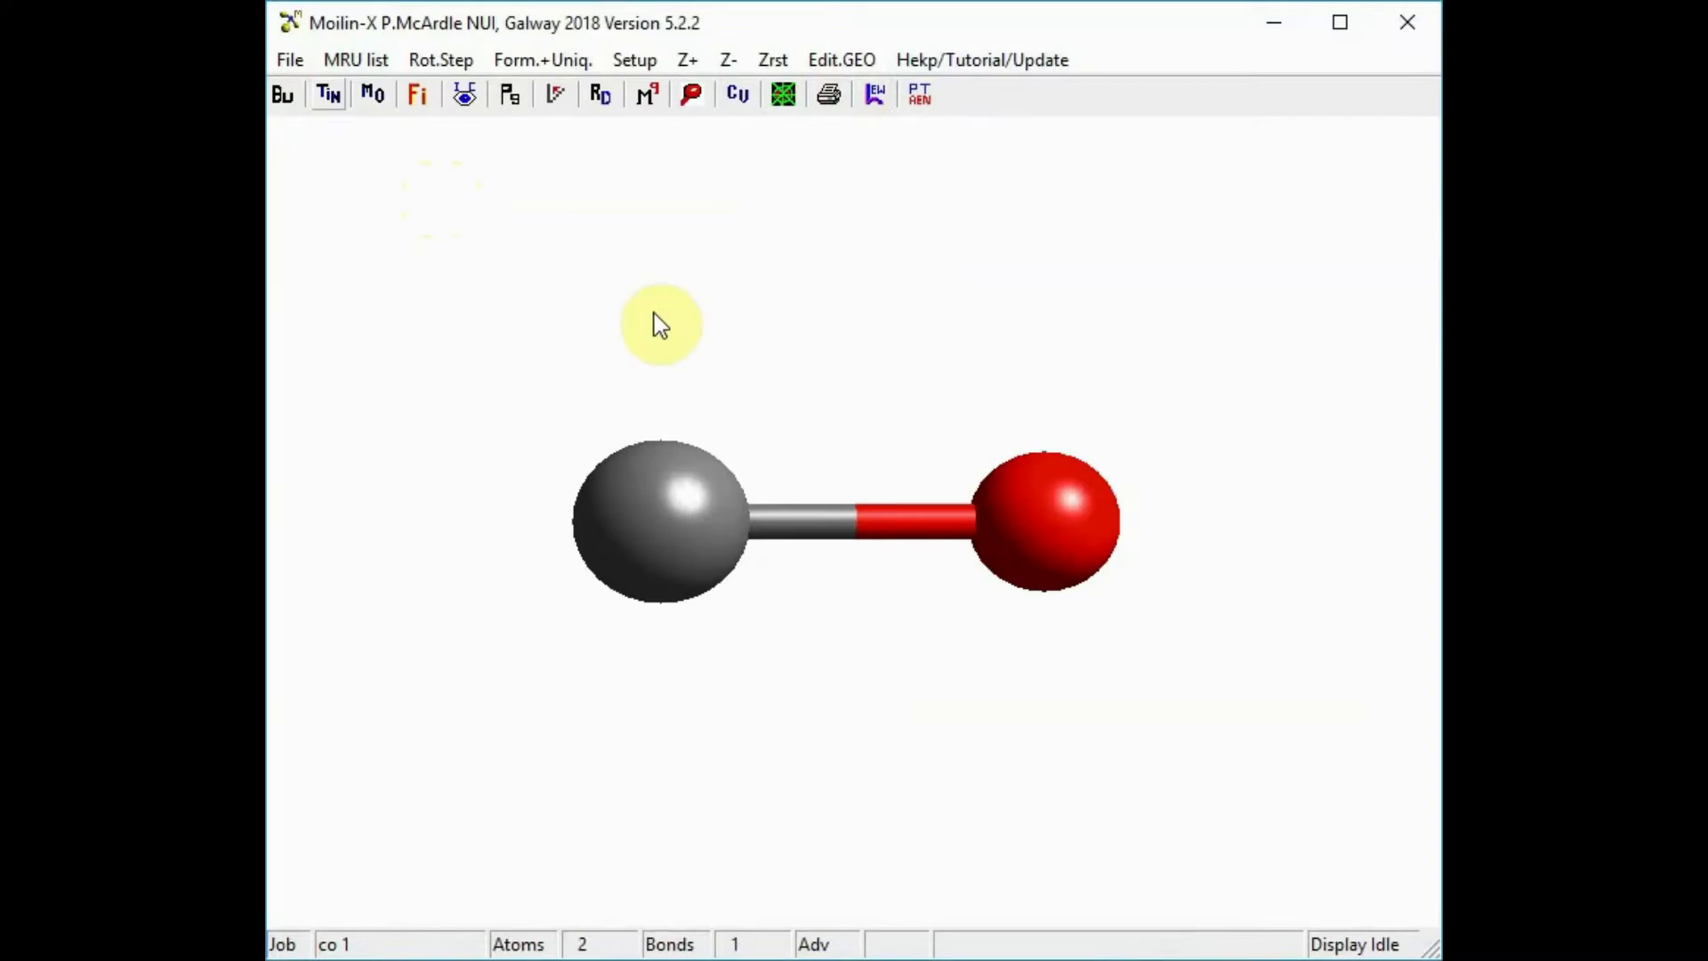
click(875, 95)
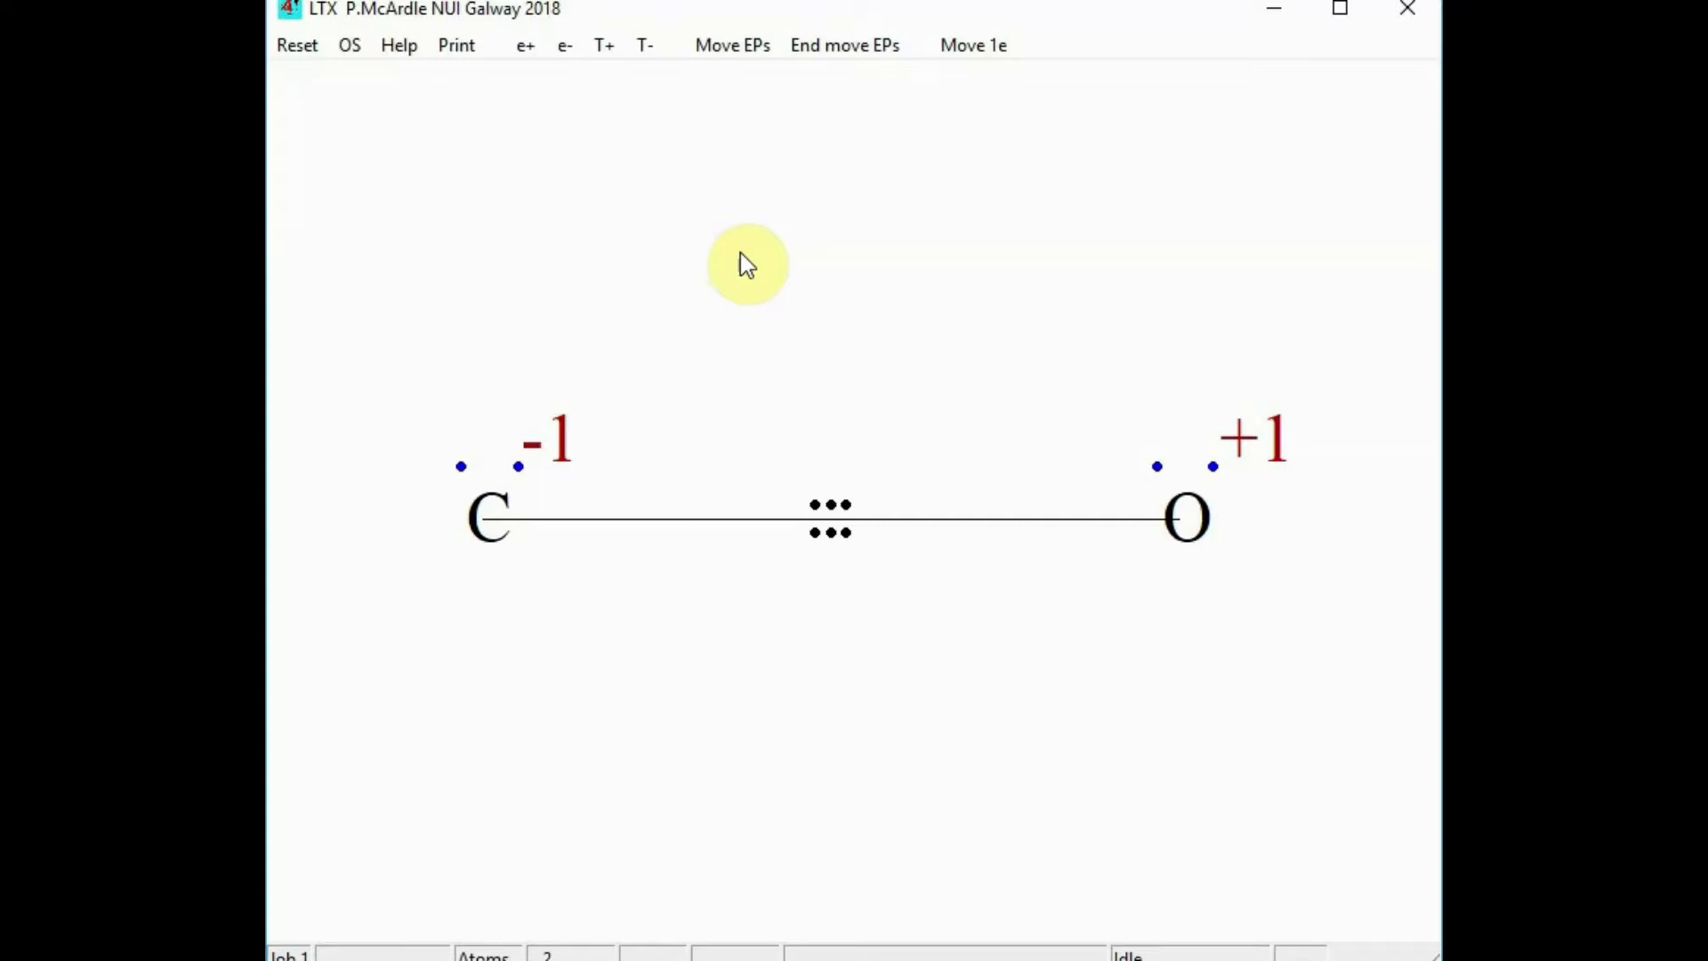
- Move one electron pair from the carbon–oxygen bond onto the oxygen atom
click(728, 47)
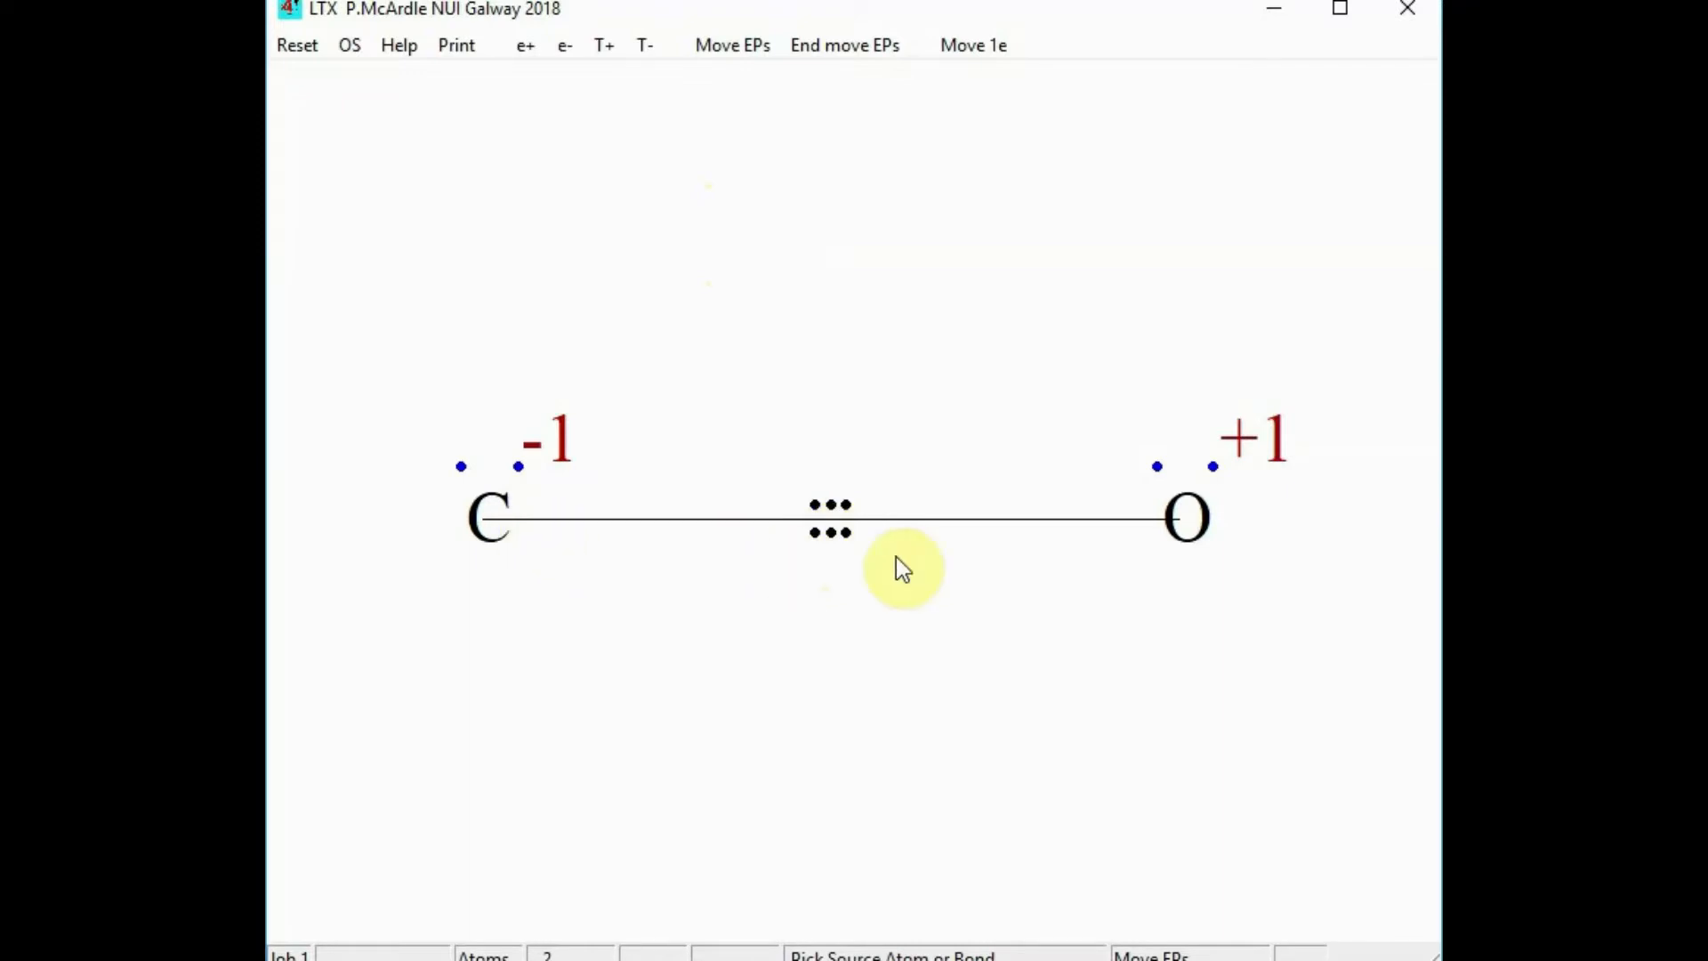
click(833, 518)
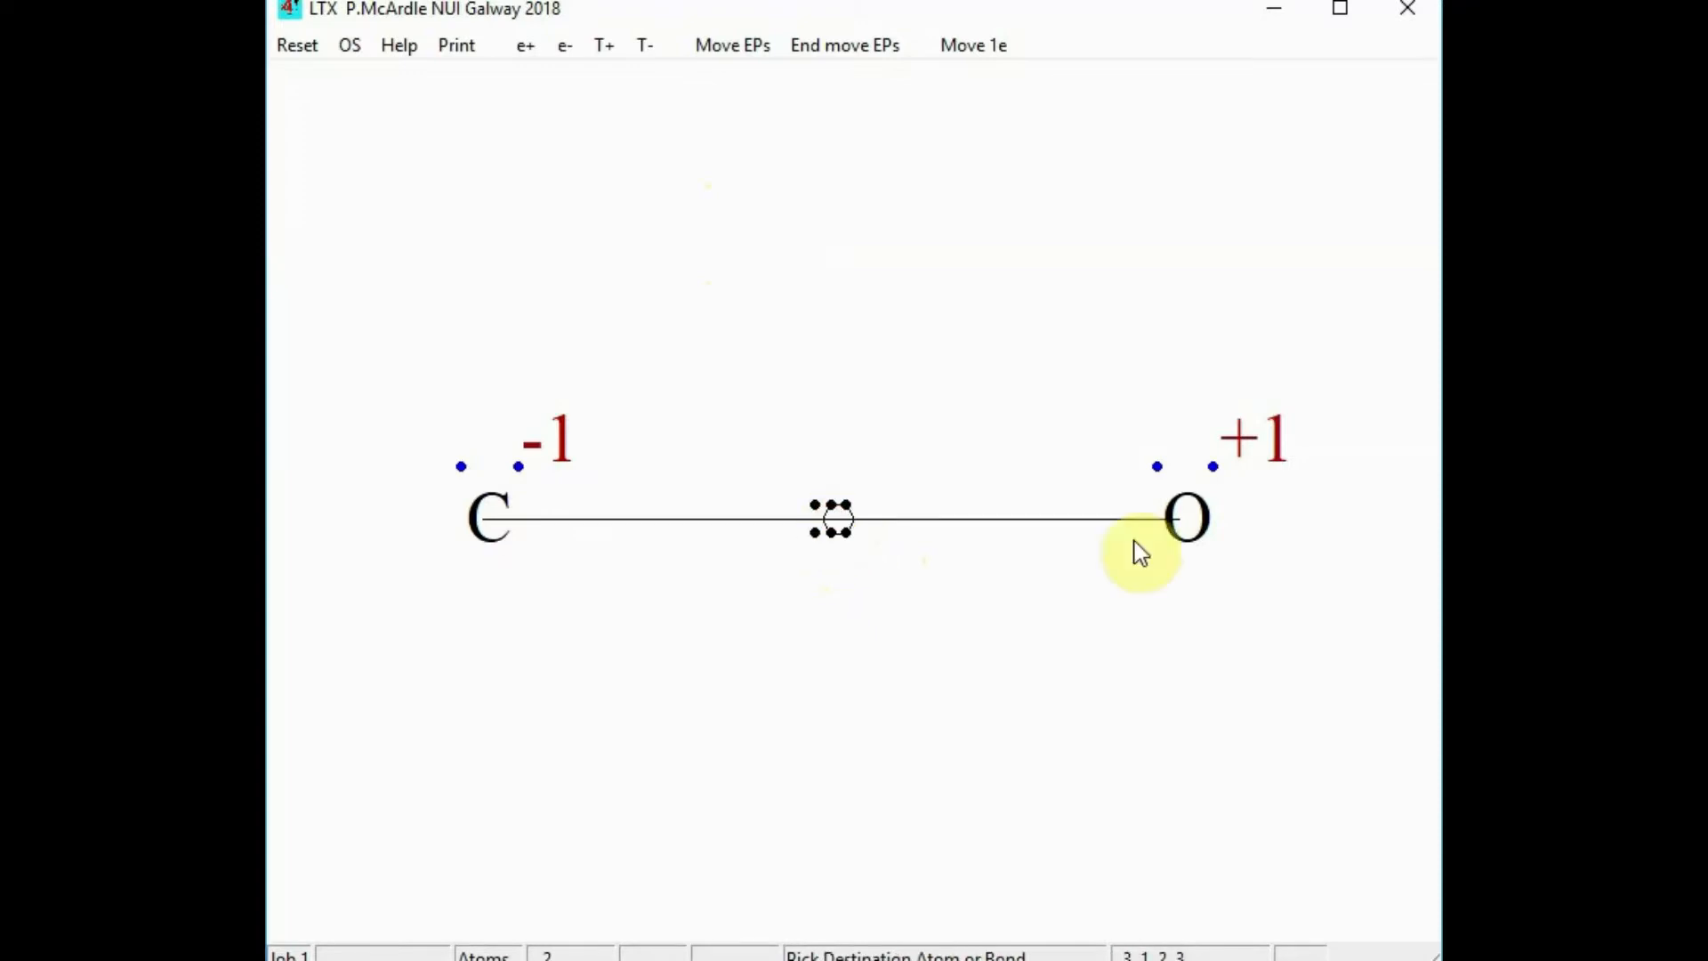
click(1183, 520)
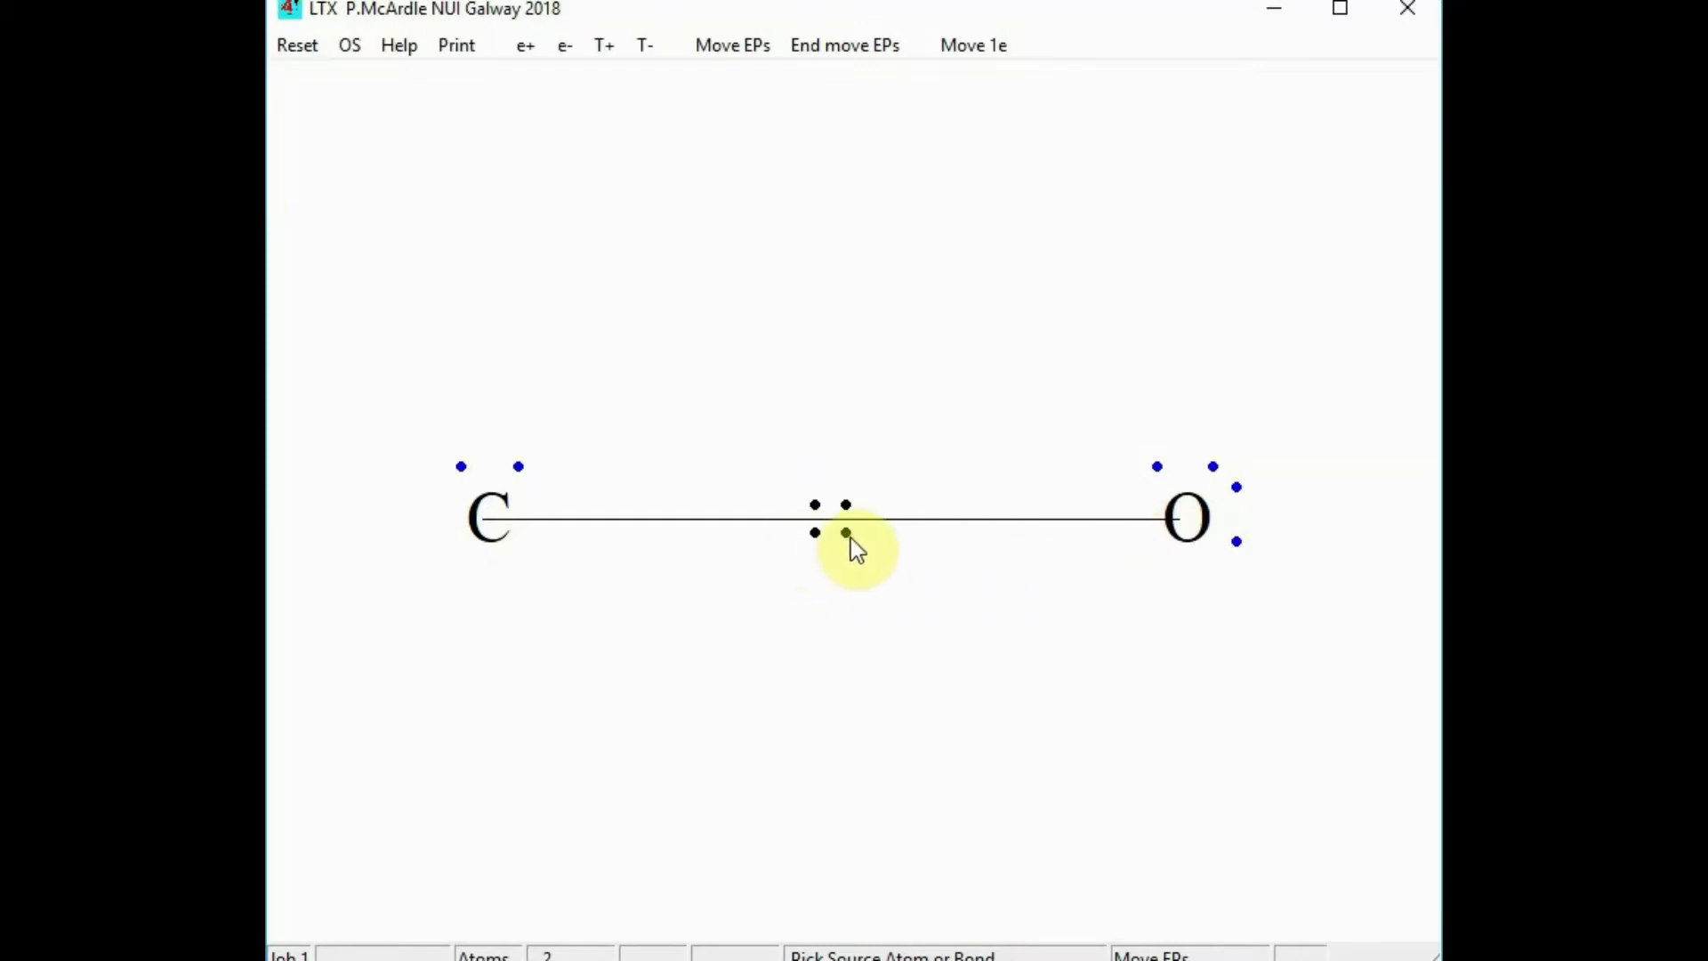
- Move an electron pair from the oxygen back into the carbon–oxygen bond and close the Lewis view
click(1190, 522)
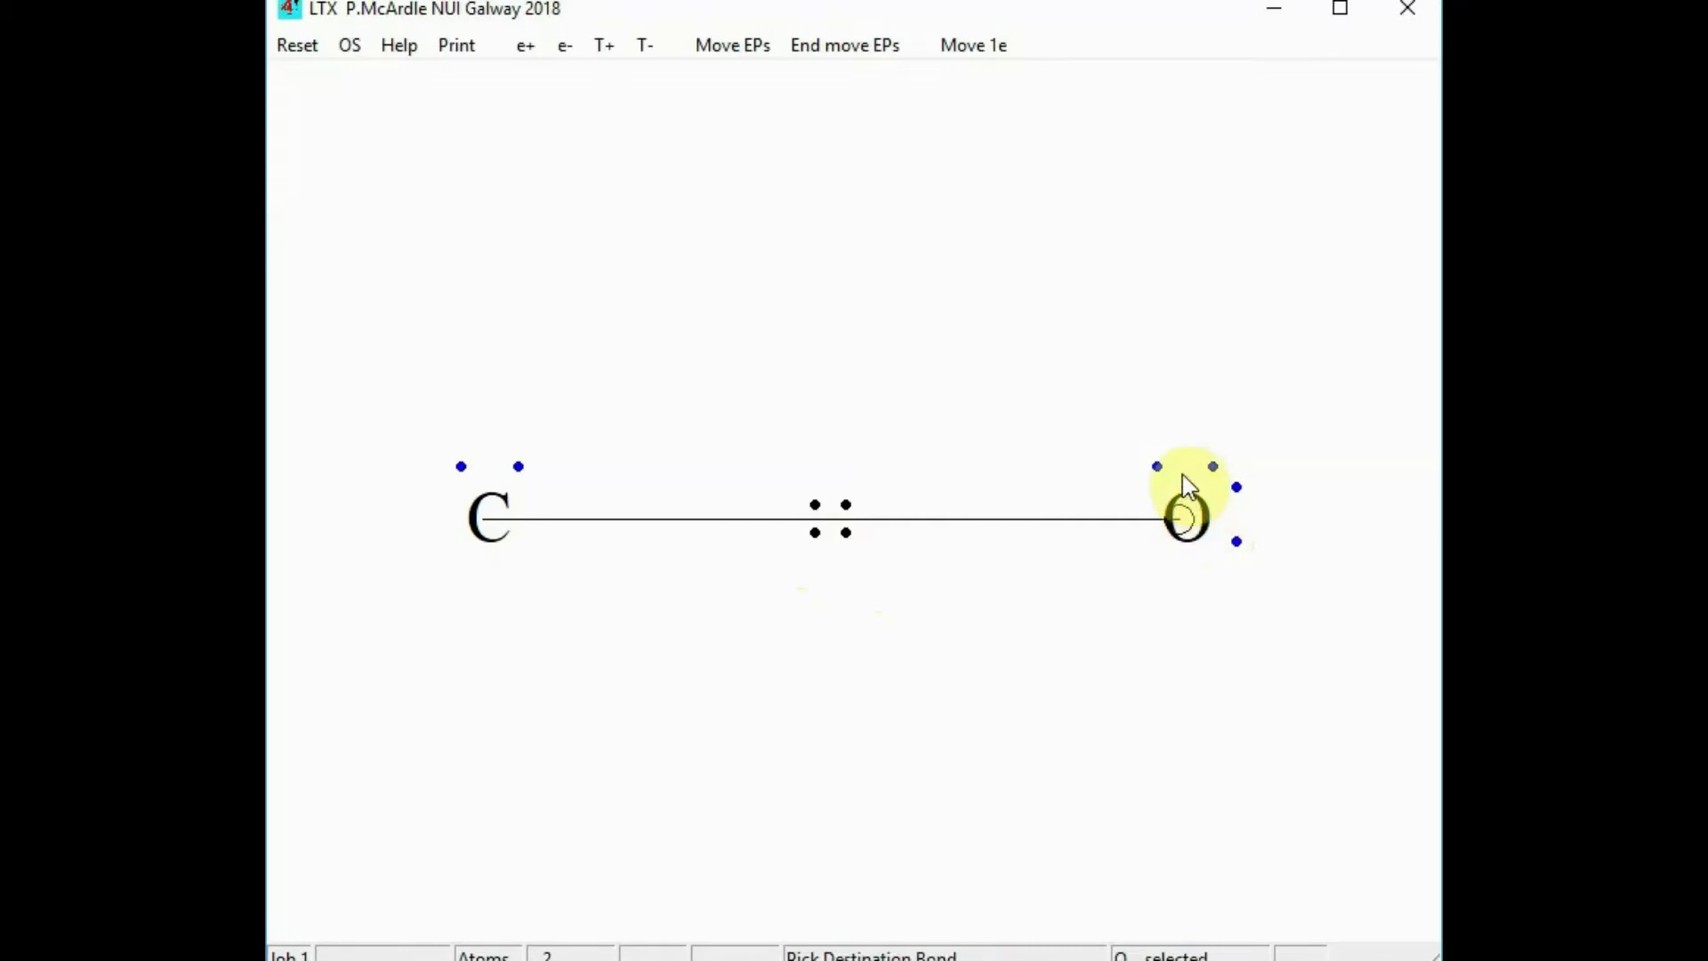
click(850, 527)
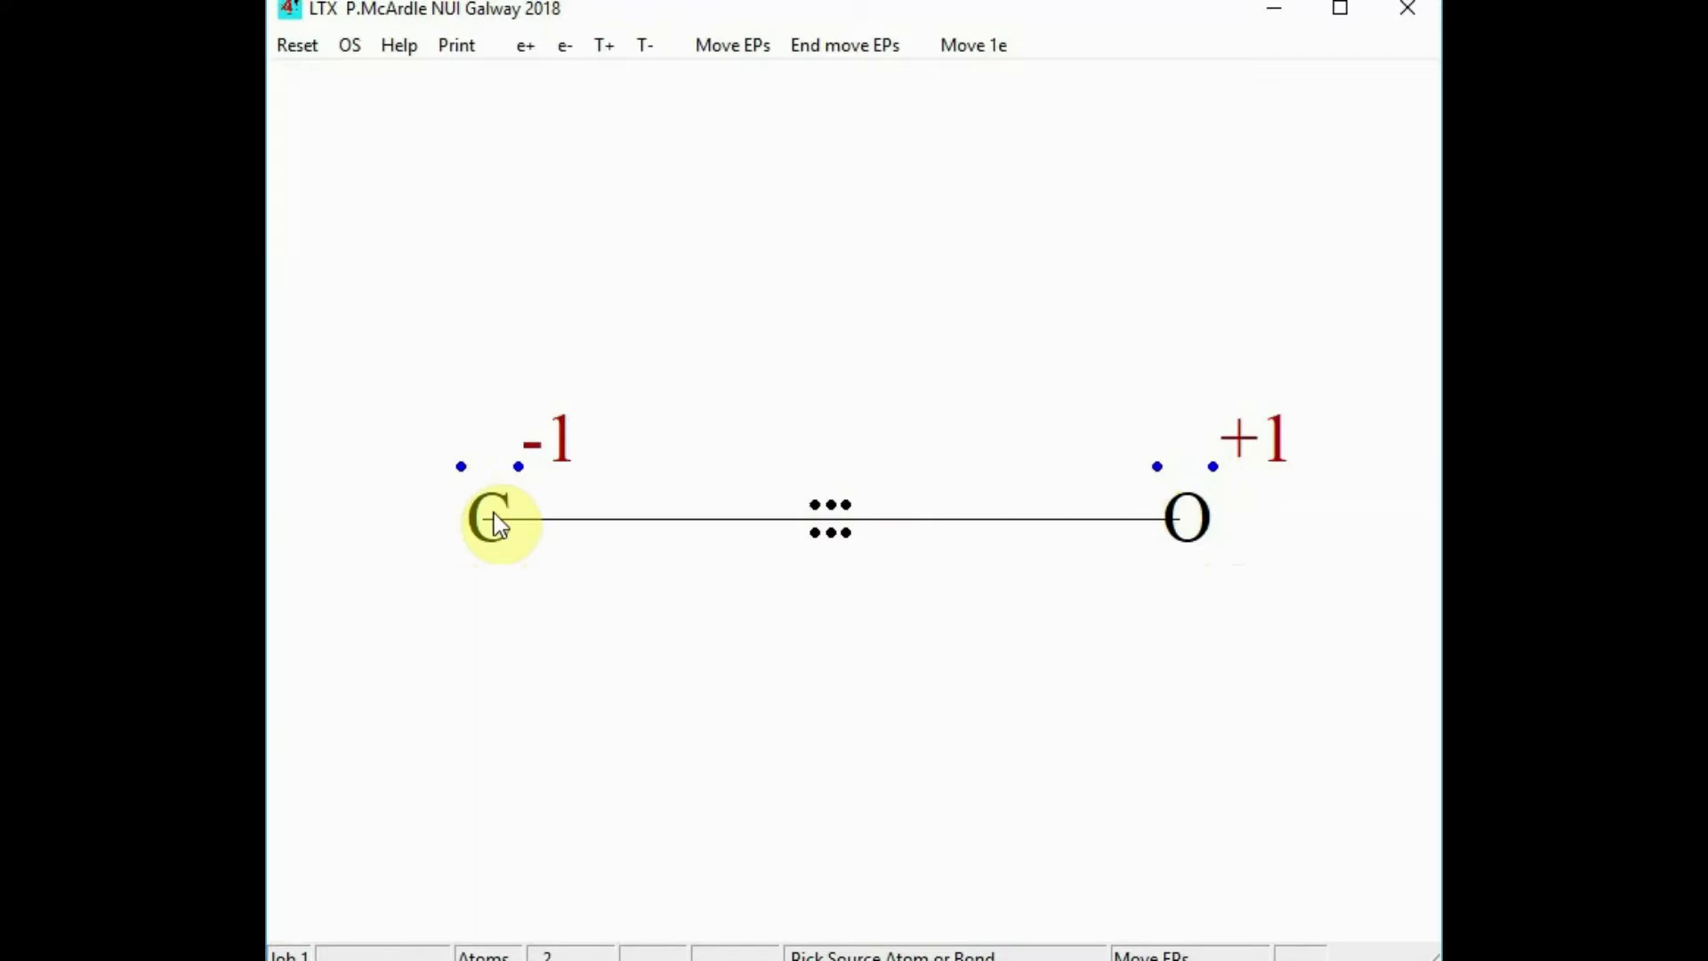
click(1406, 16)
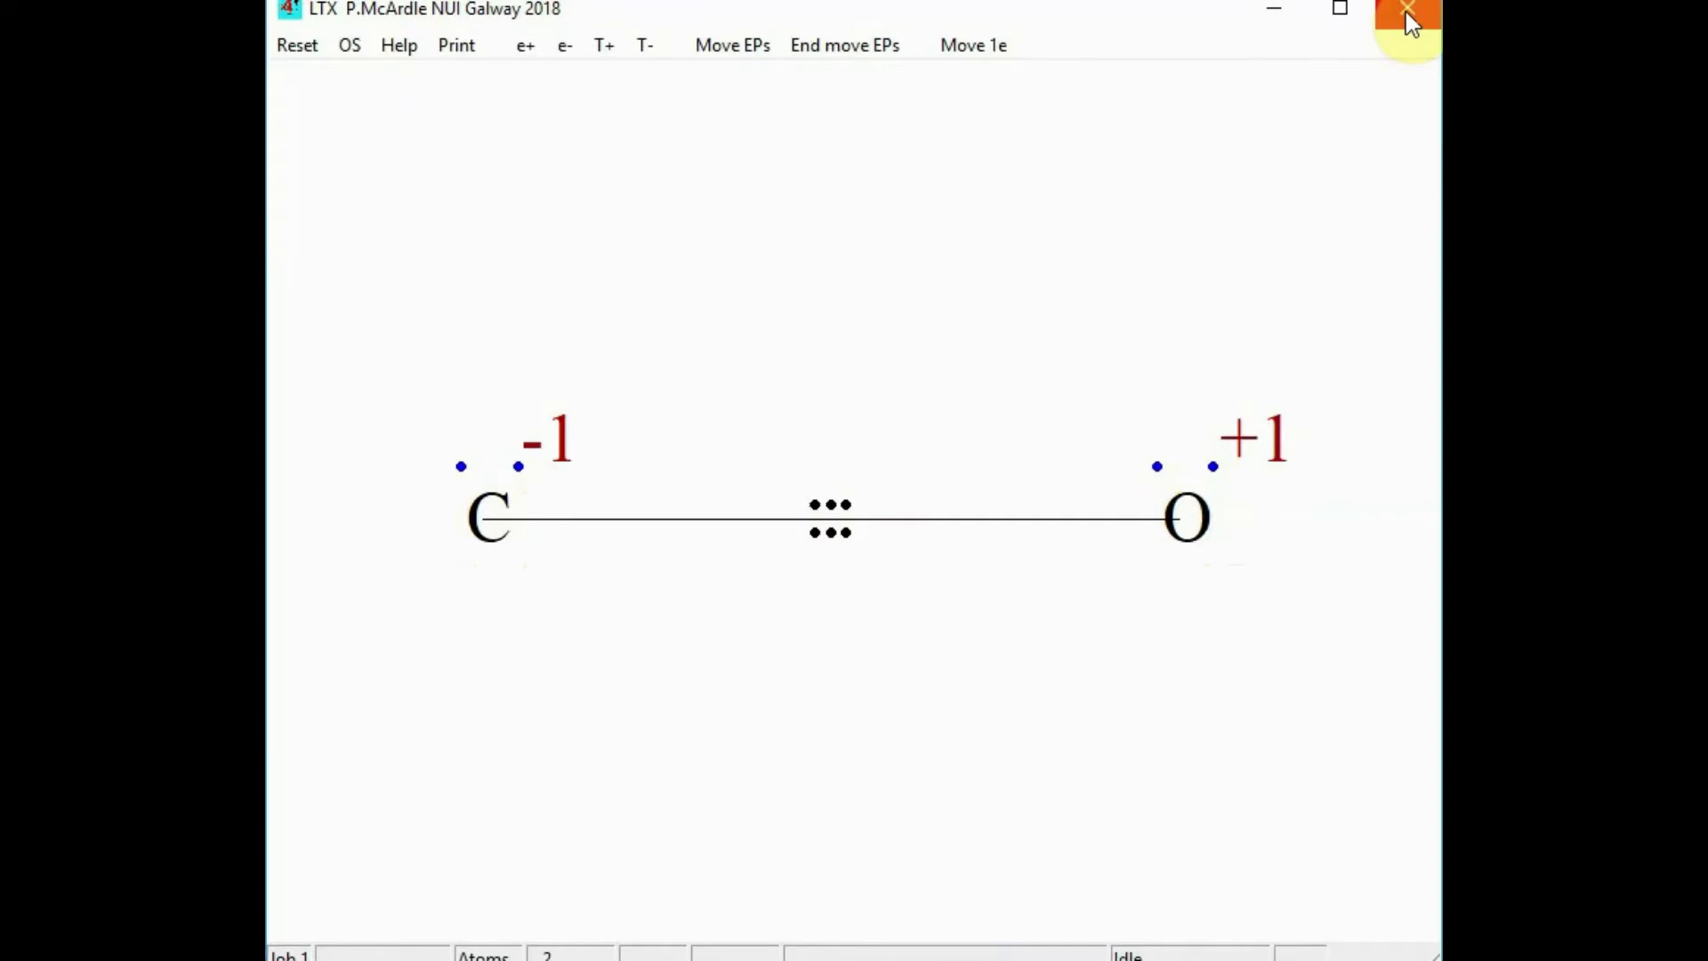
click(1410, 20)
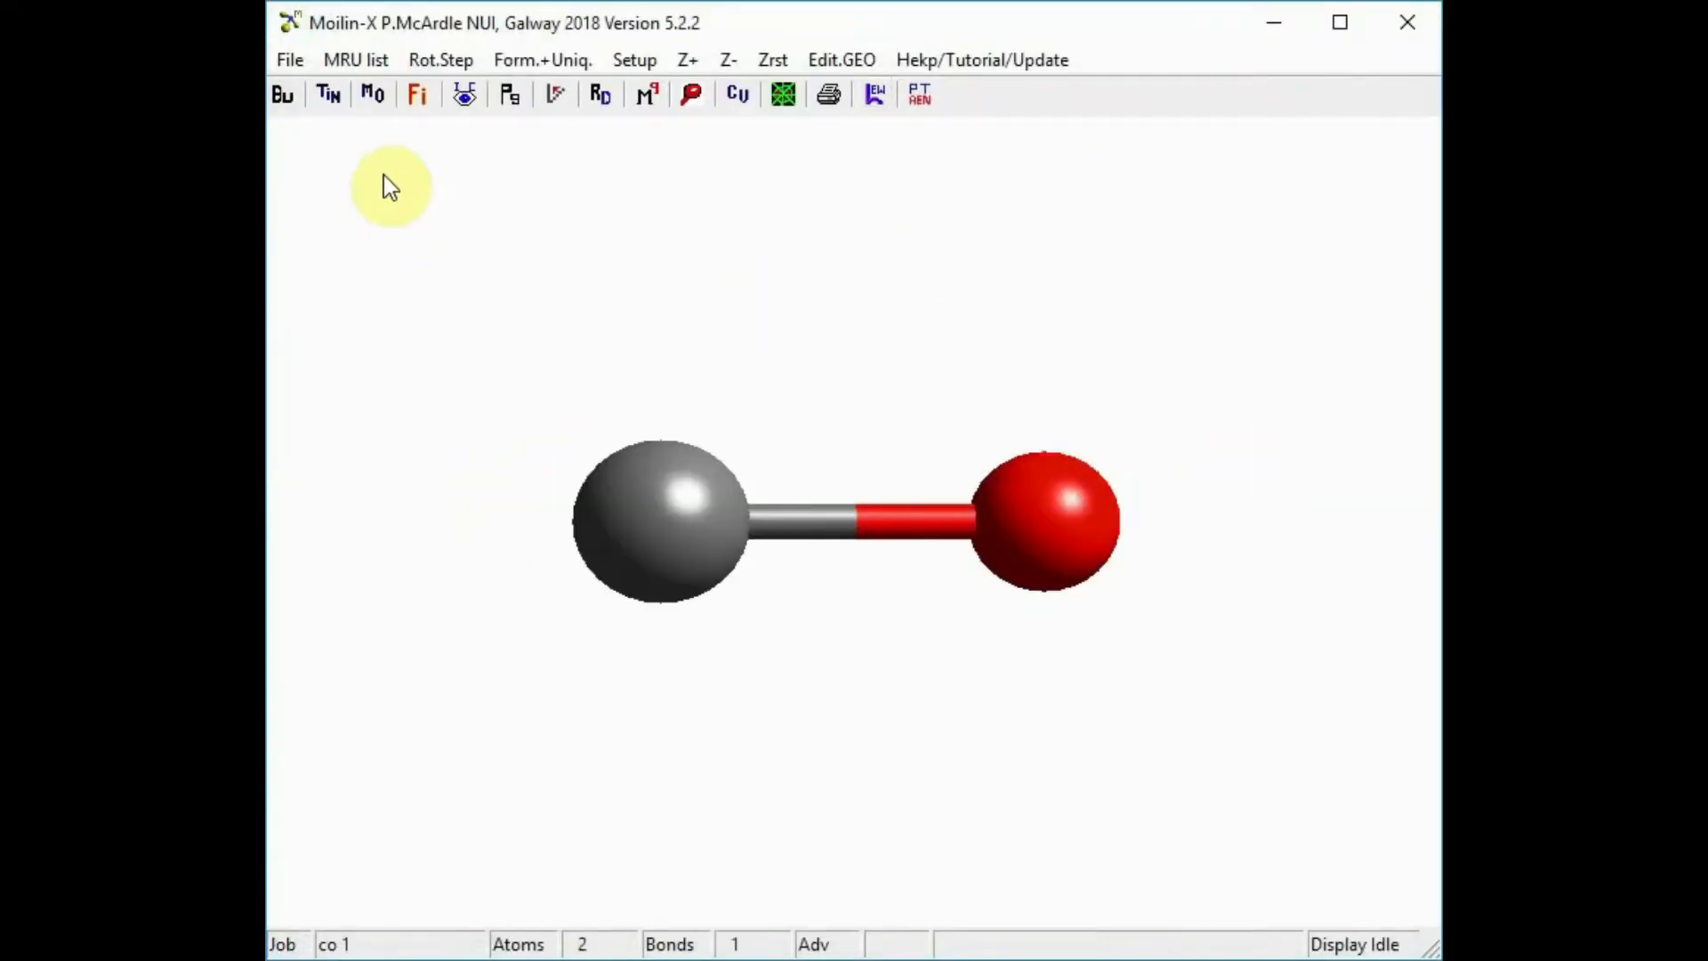
- Reopen the recent file phno2.xyz and display its Lewis structure with larger electron dots
click(345, 61)
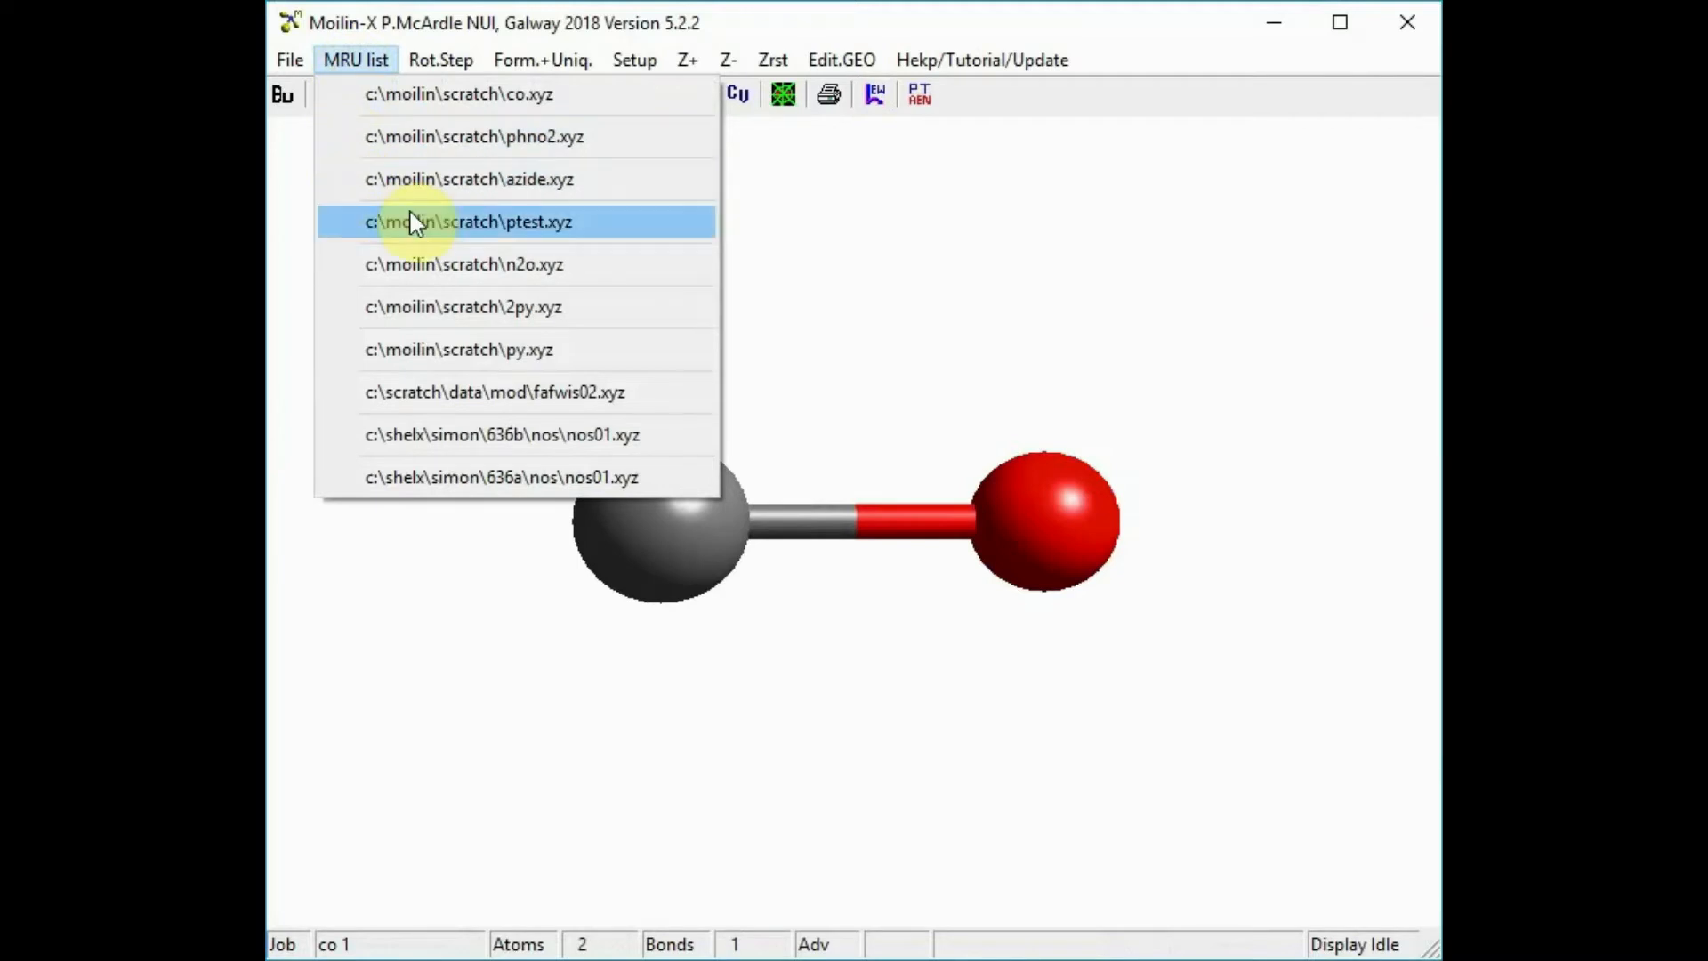
click(493, 139)
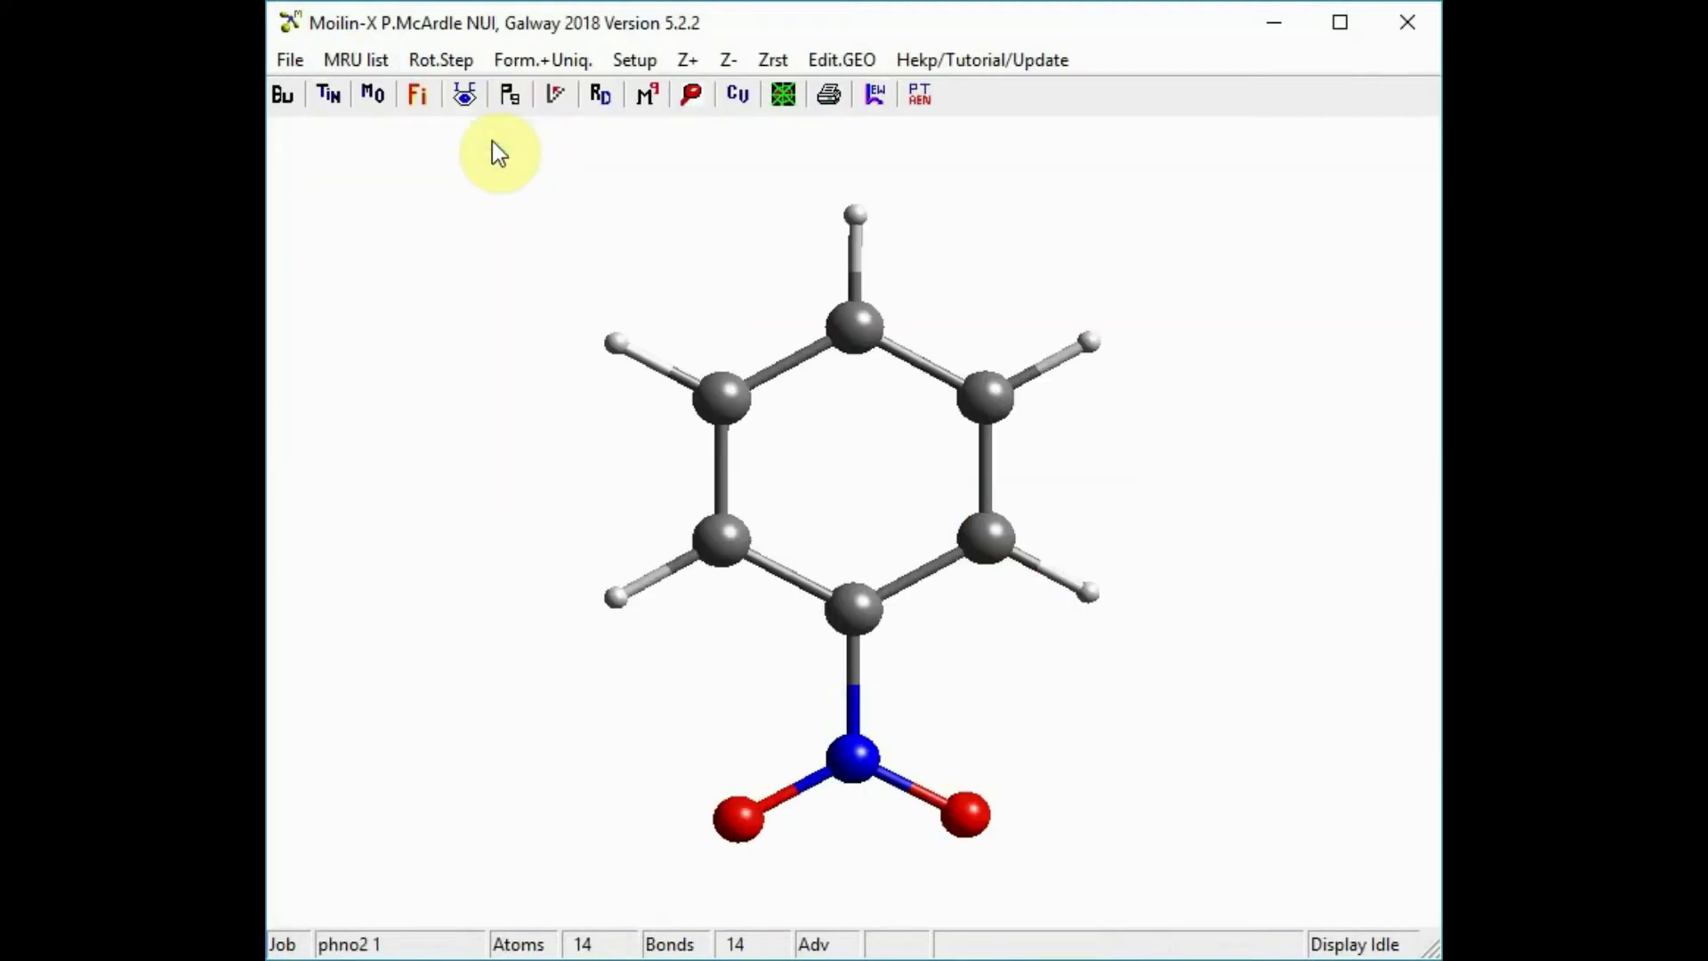
click(877, 96)
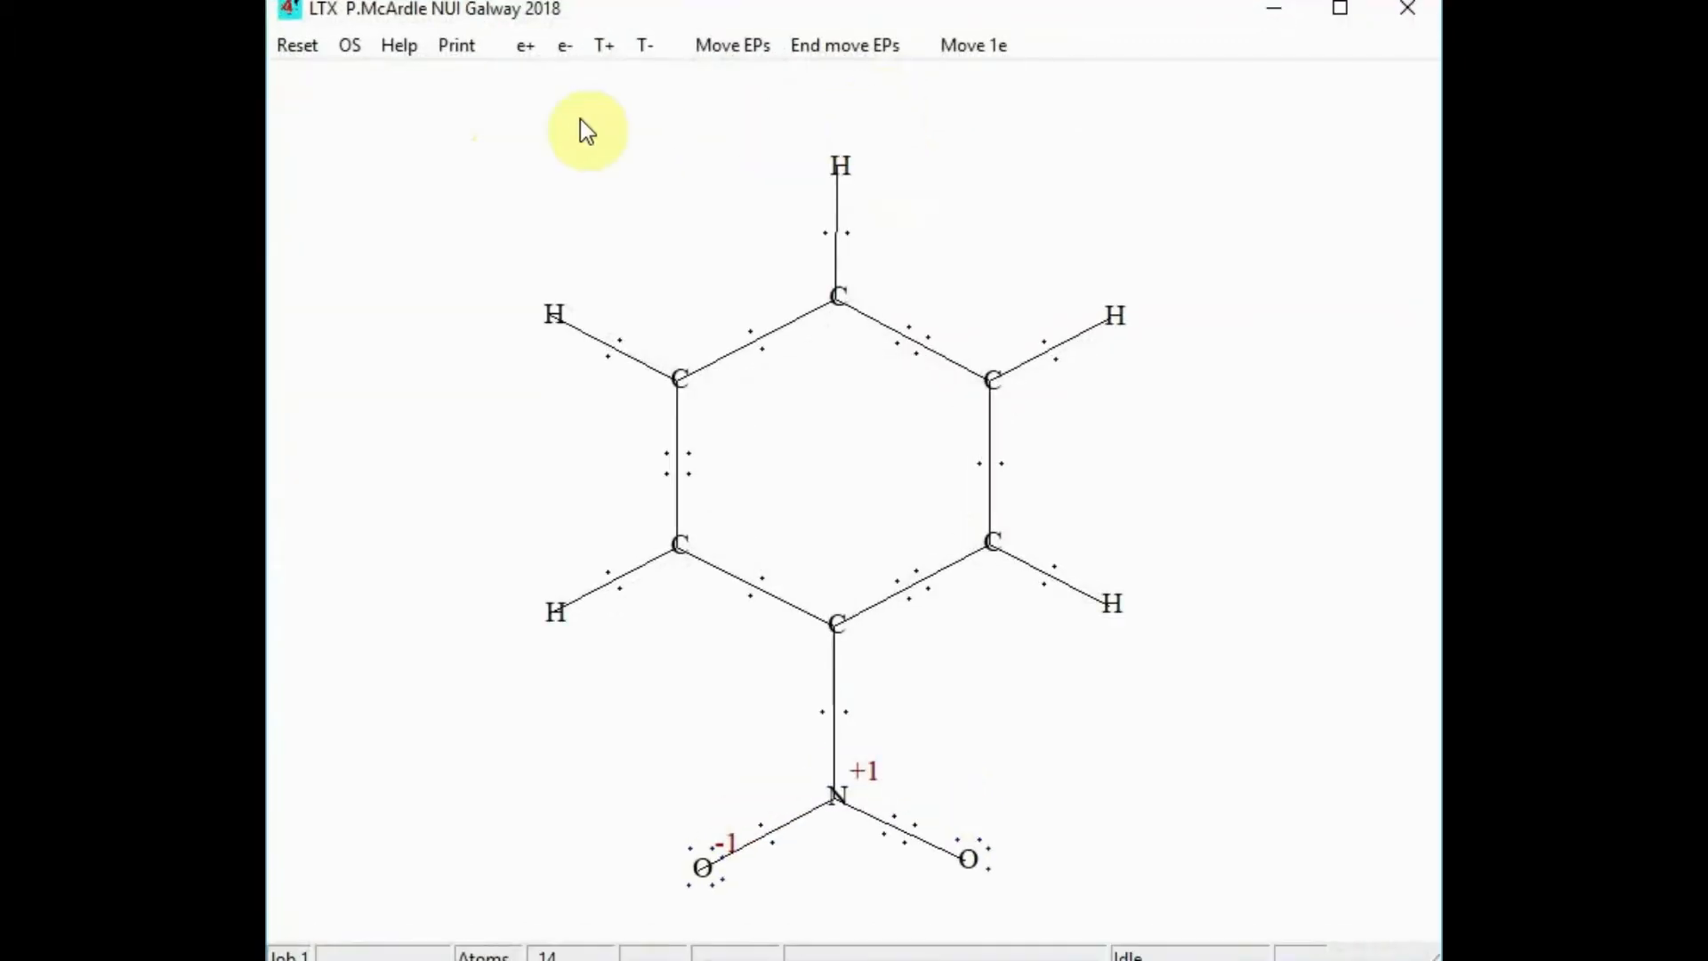
click(527, 50)
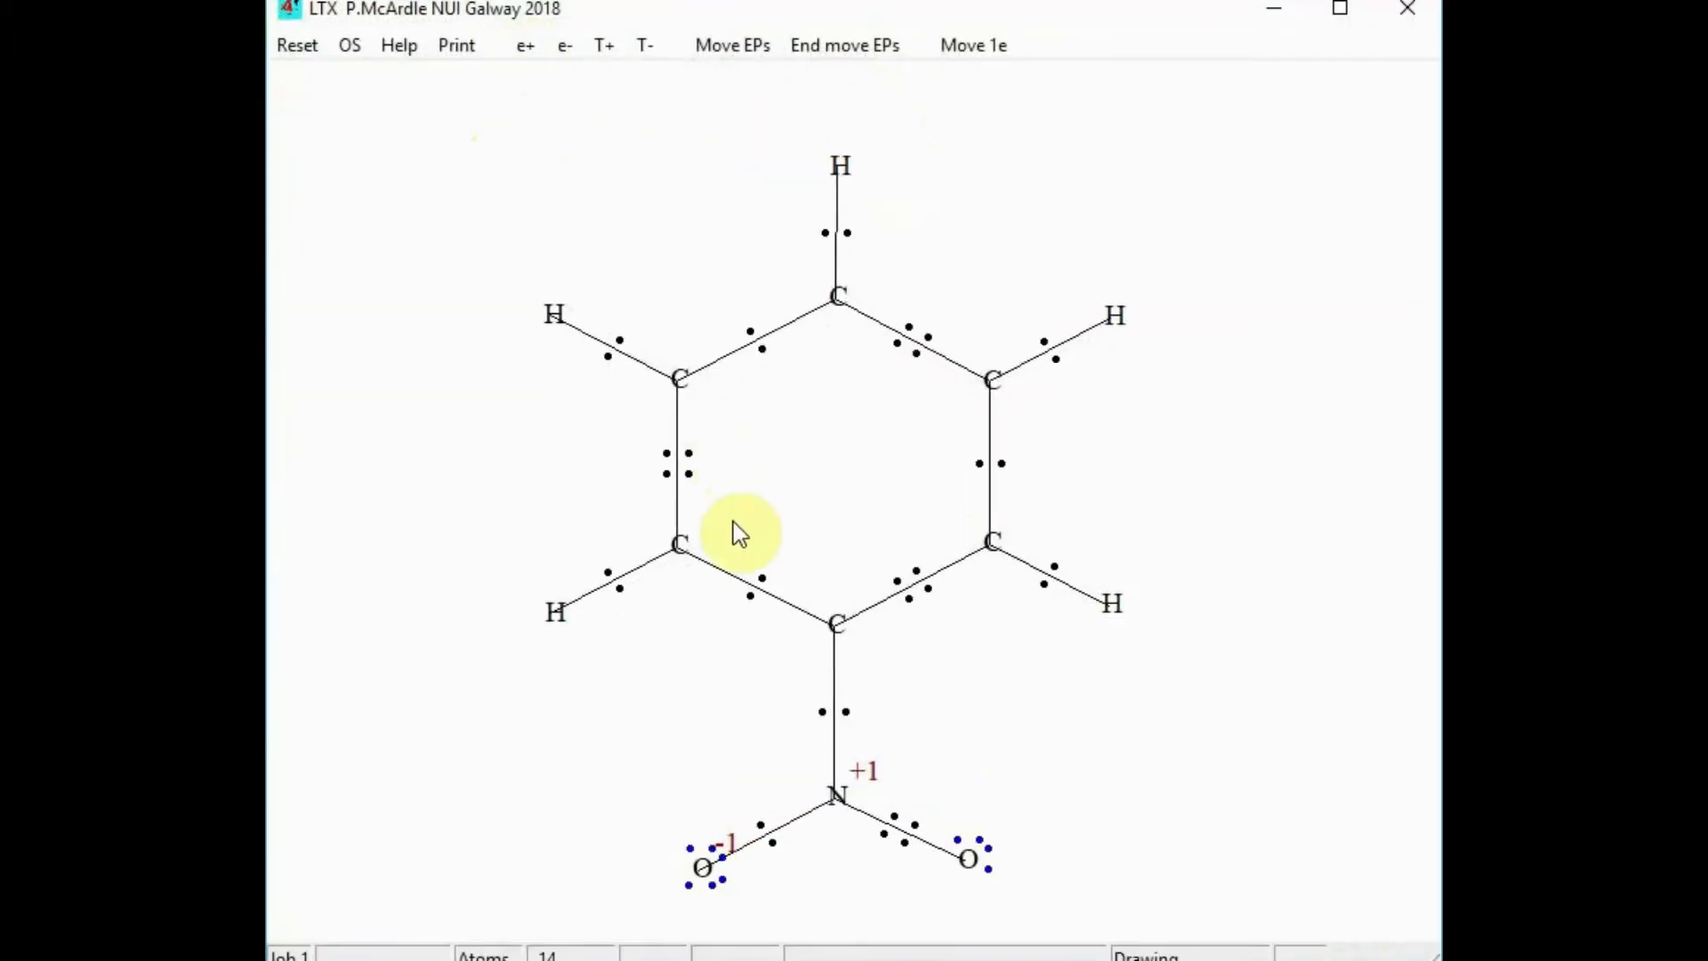
- Shift the electron pair of each ring double bond into the adjacent single bond clockwise, producing the alternate resonance form of the benzene ring
click(728, 51)
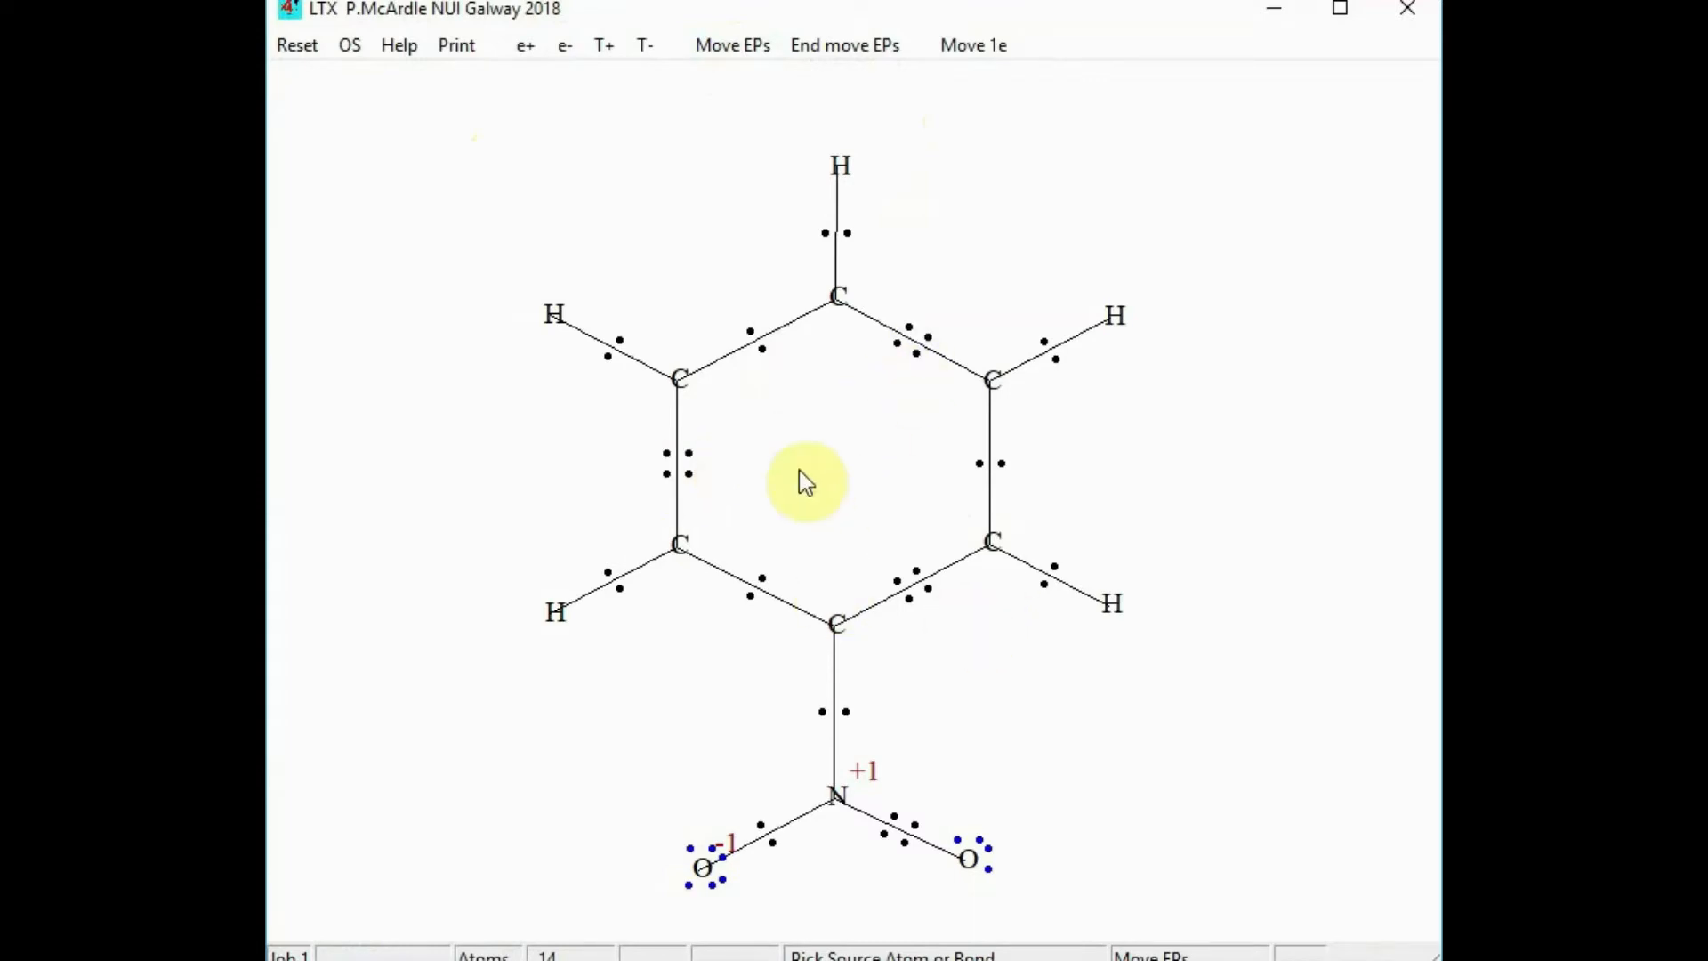
click(676, 472)
click(752, 343)
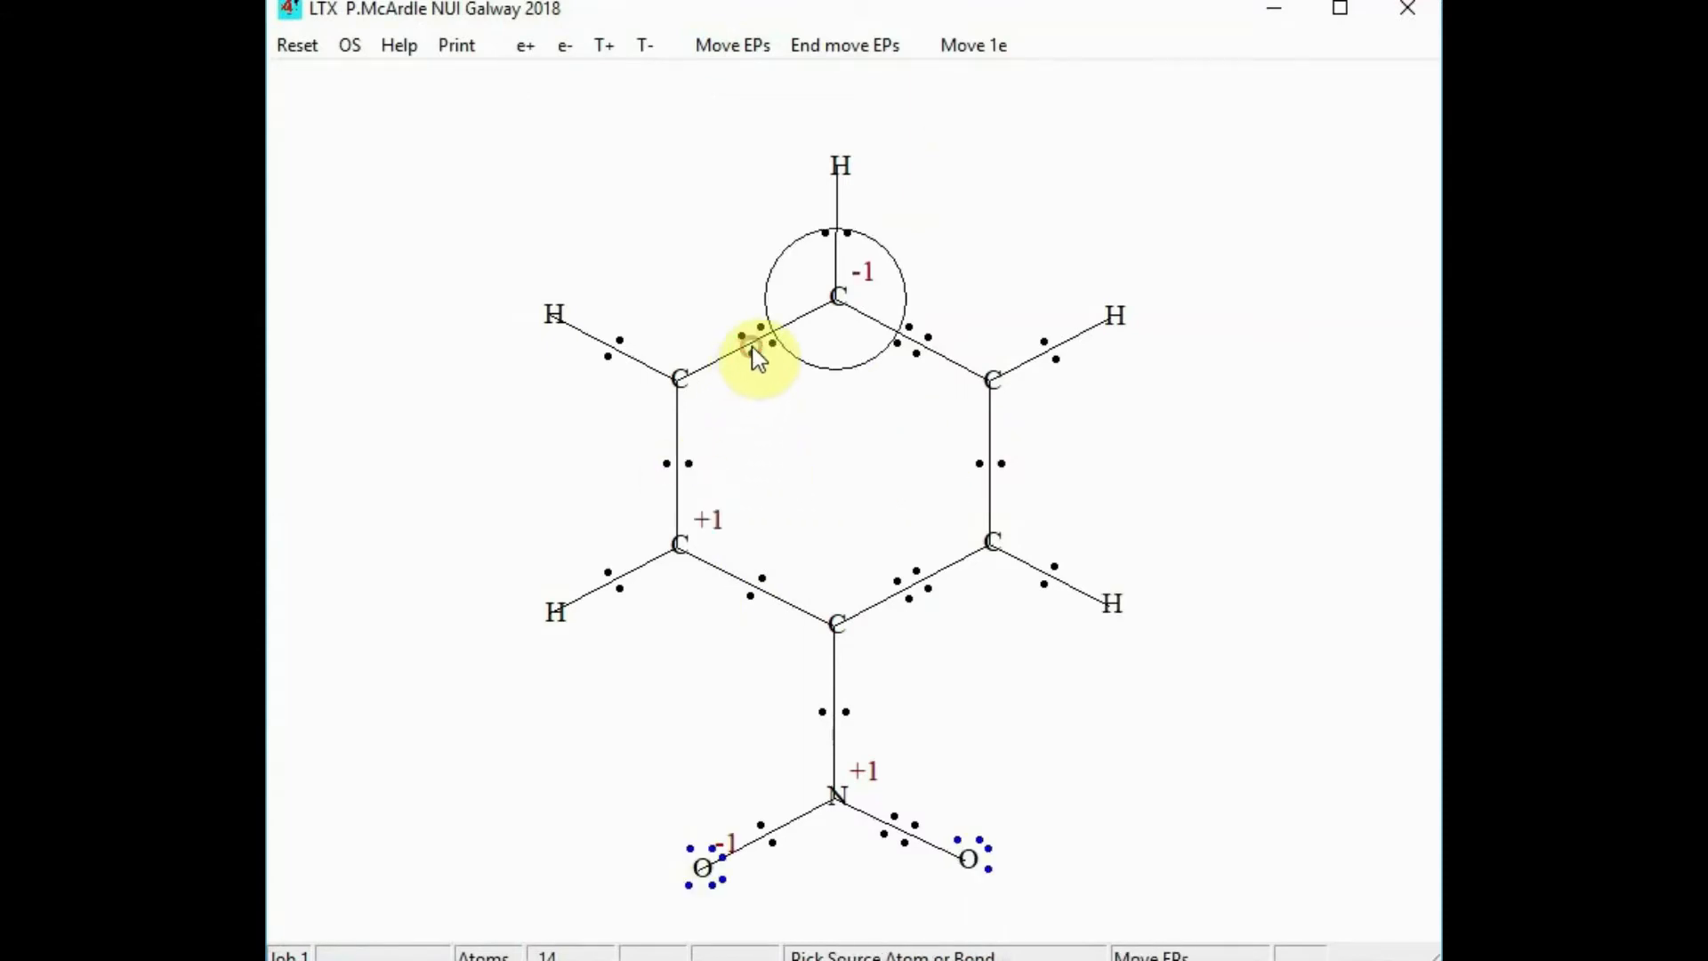
click(928, 345)
click(990, 462)
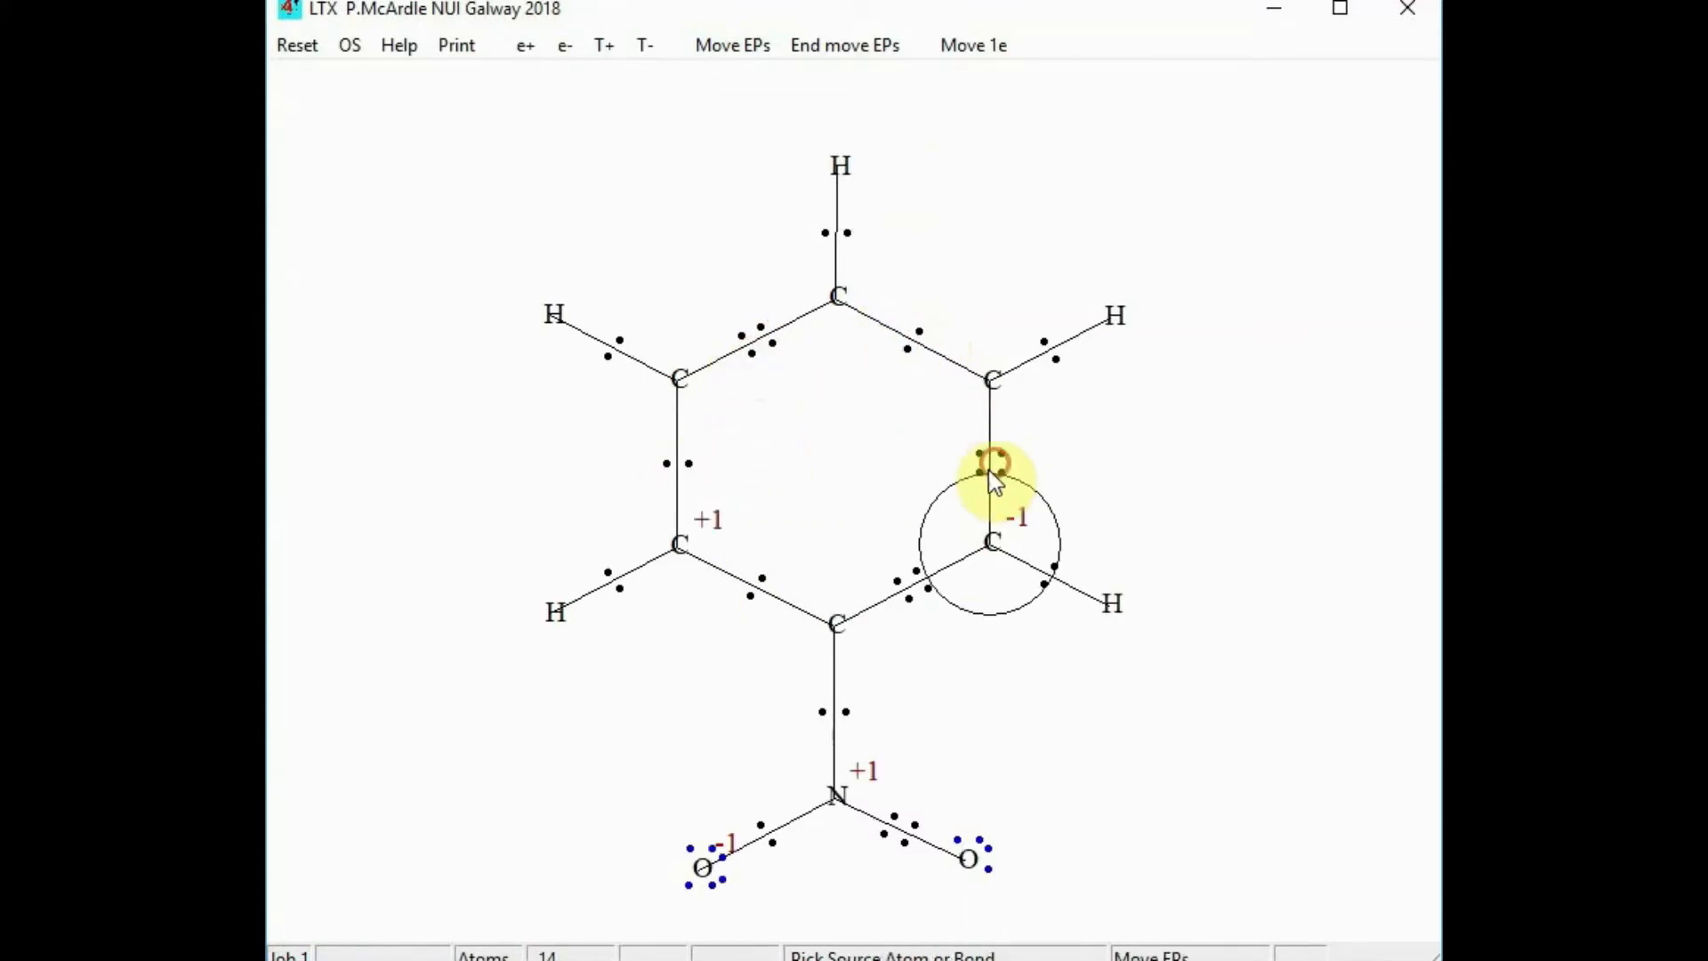
click(921, 585)
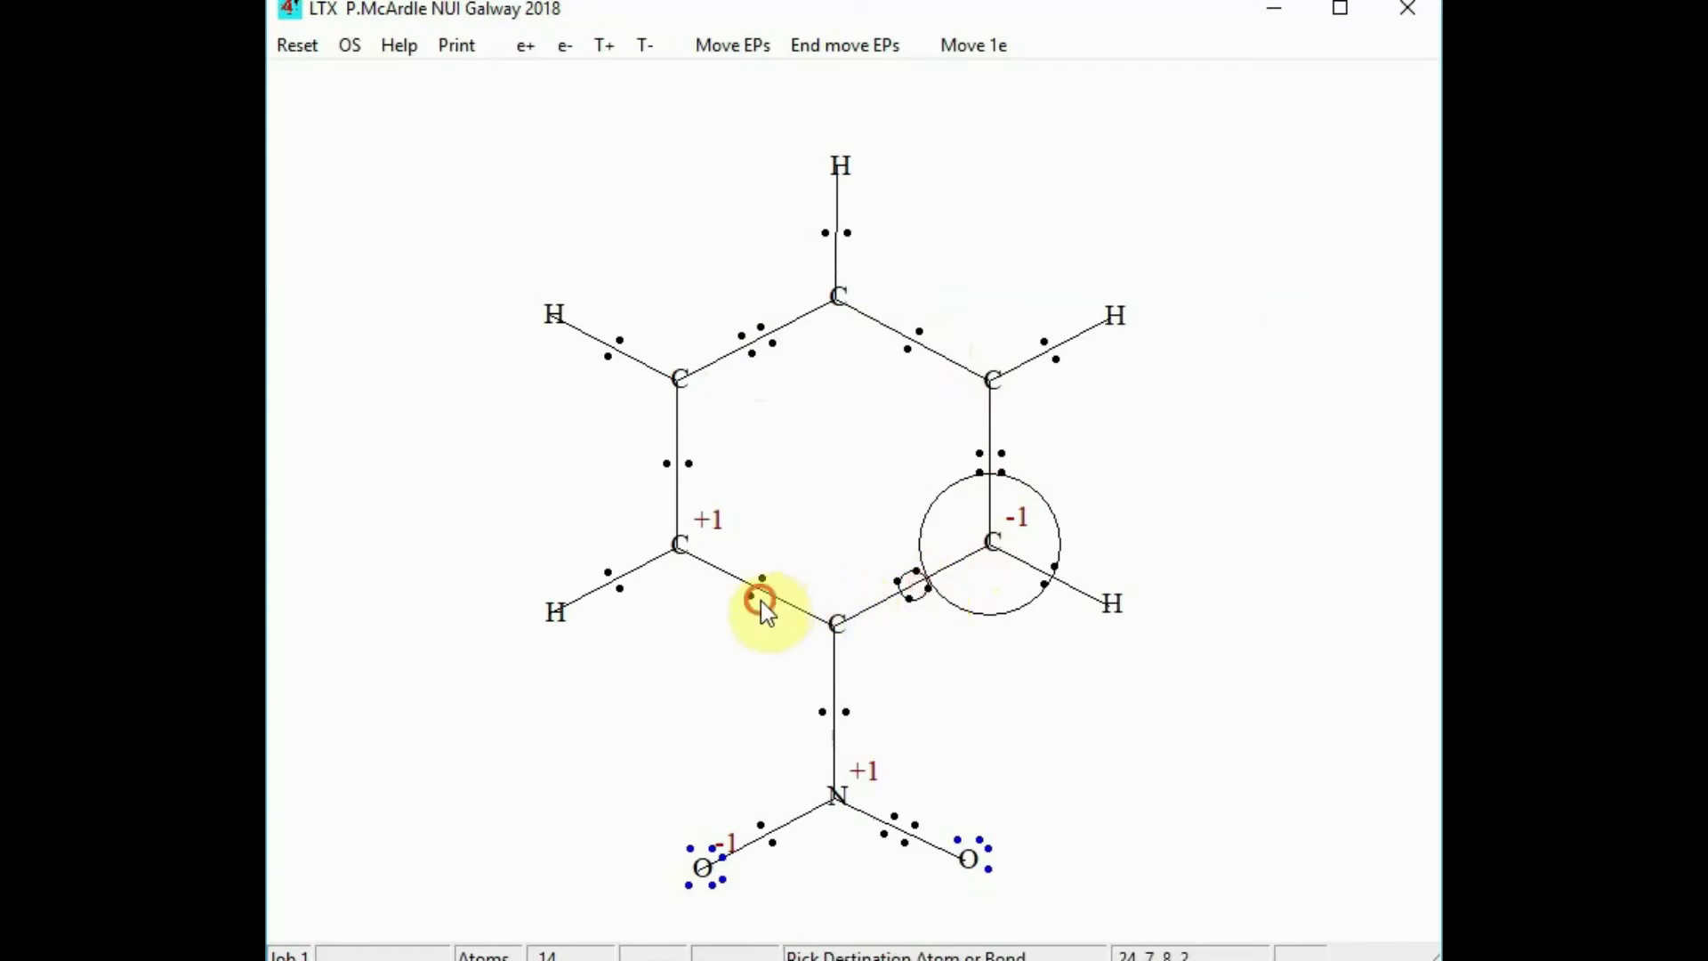
click(763, 596)
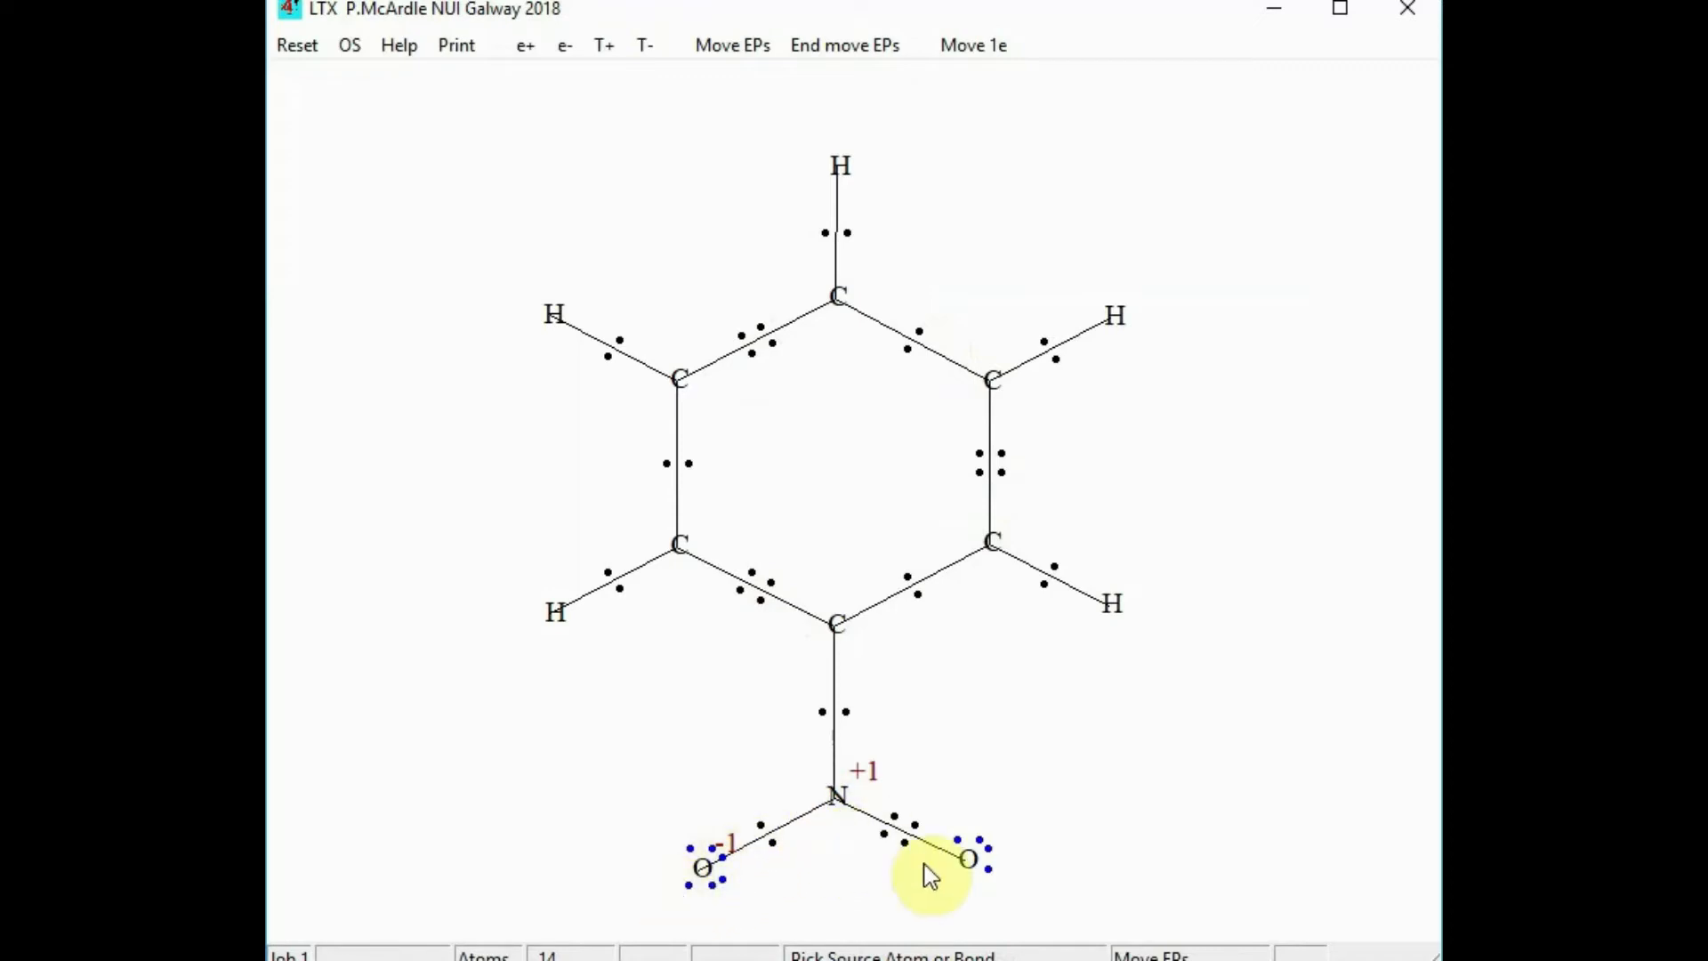
- Move a lone pair from the singly bonded nitro oxygen into its N–O bond, shift the N=O pair onto the other oxygen, and close the Lewis view
click(702, 870)
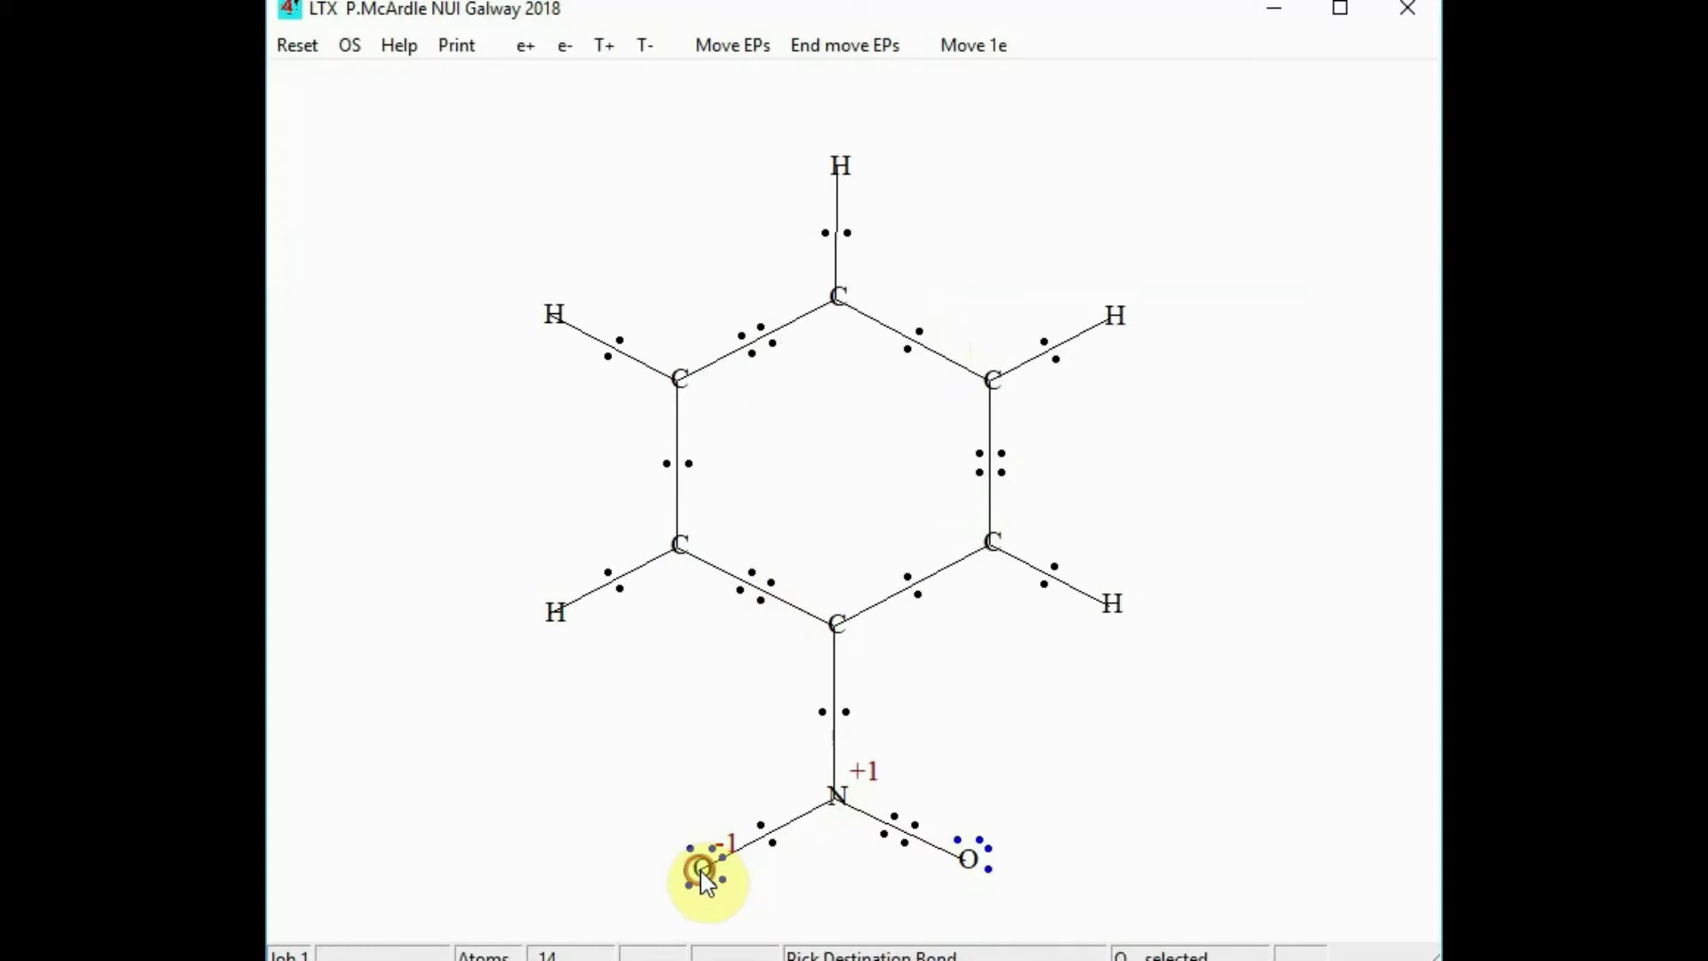
click(761, 835)
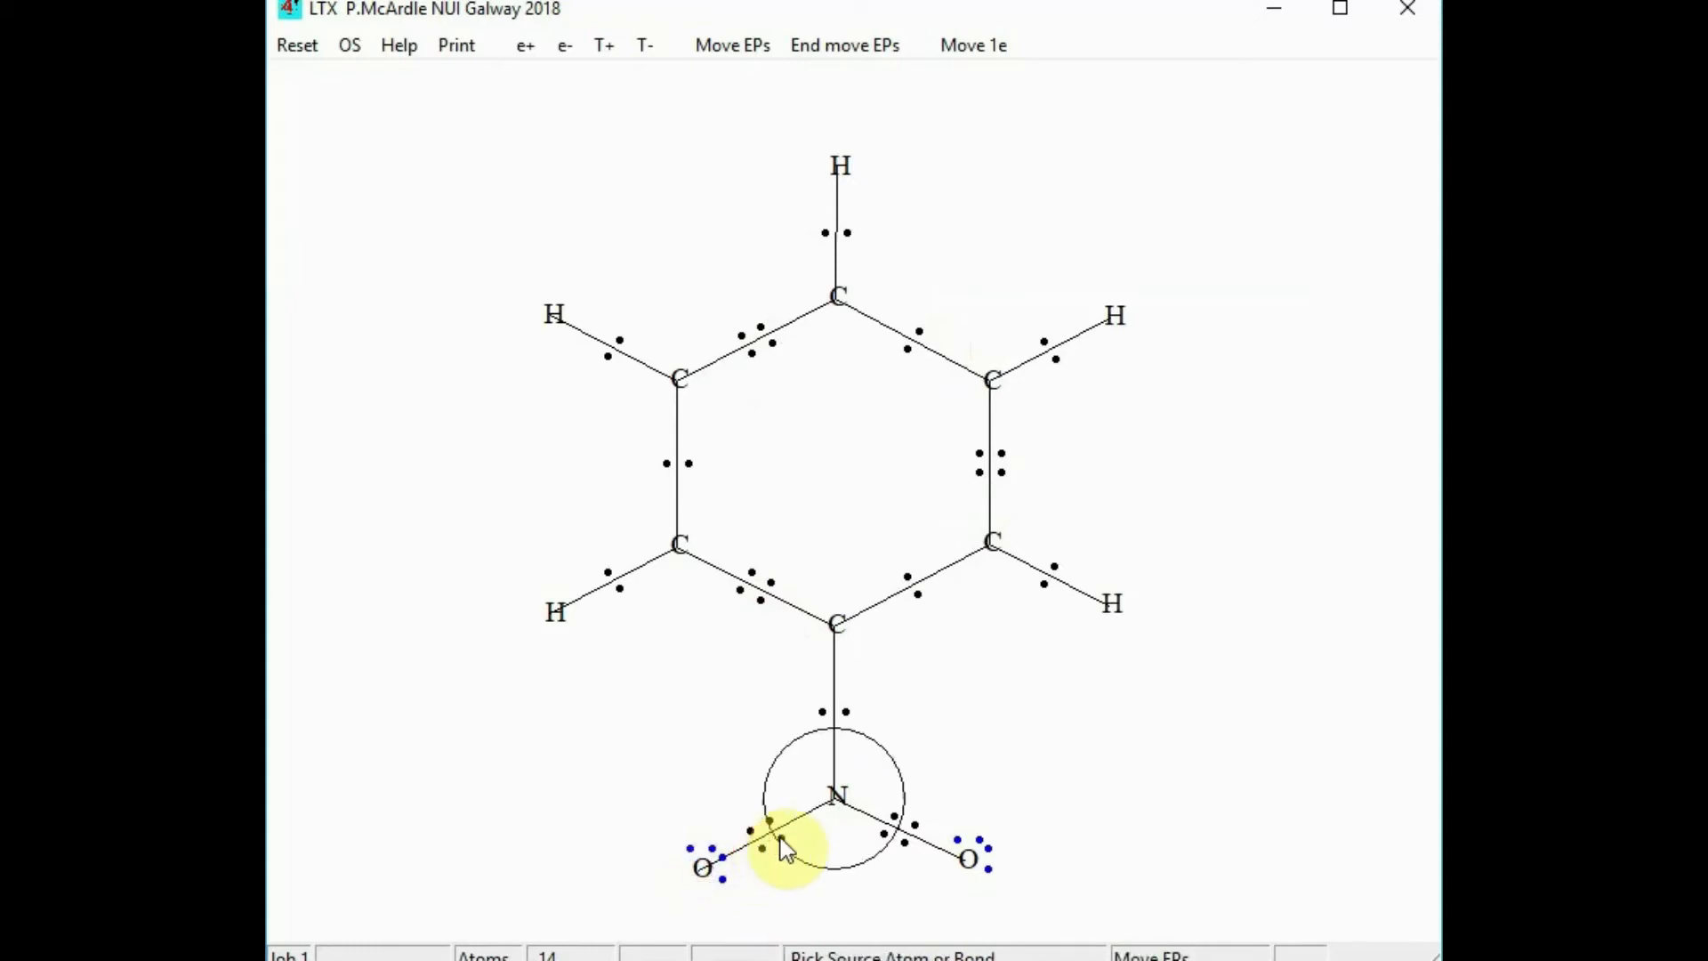
click(899, 829)
click(968, 858)
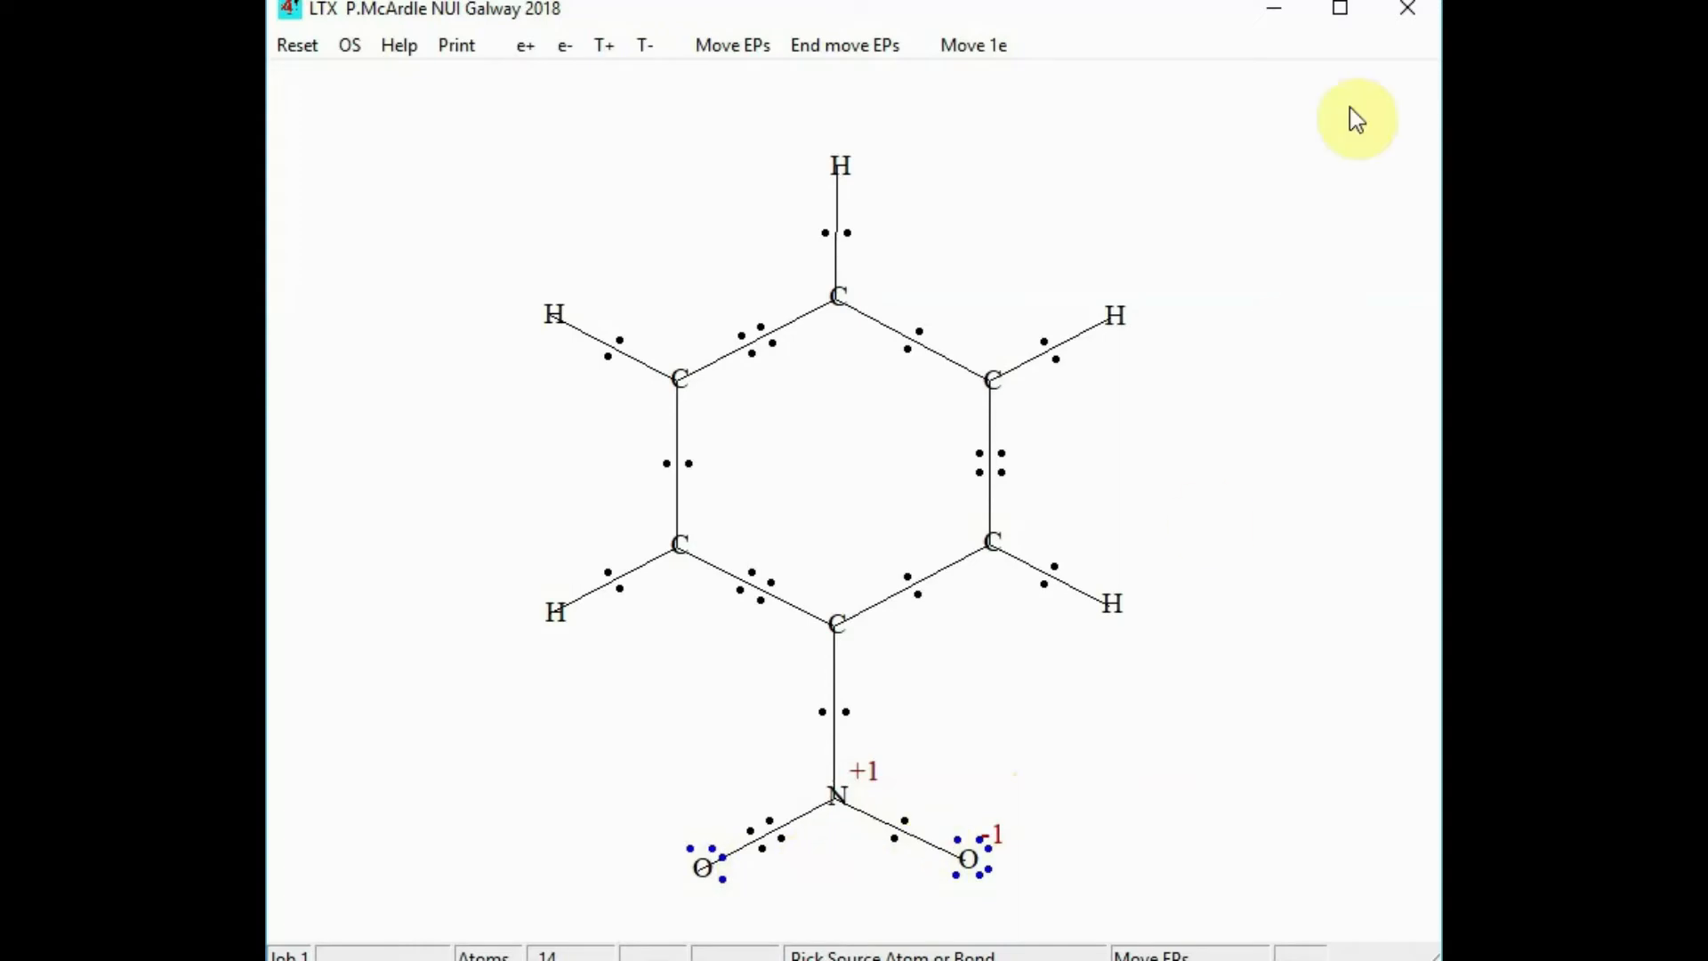
click(1410, 13)
click(1409, 16)
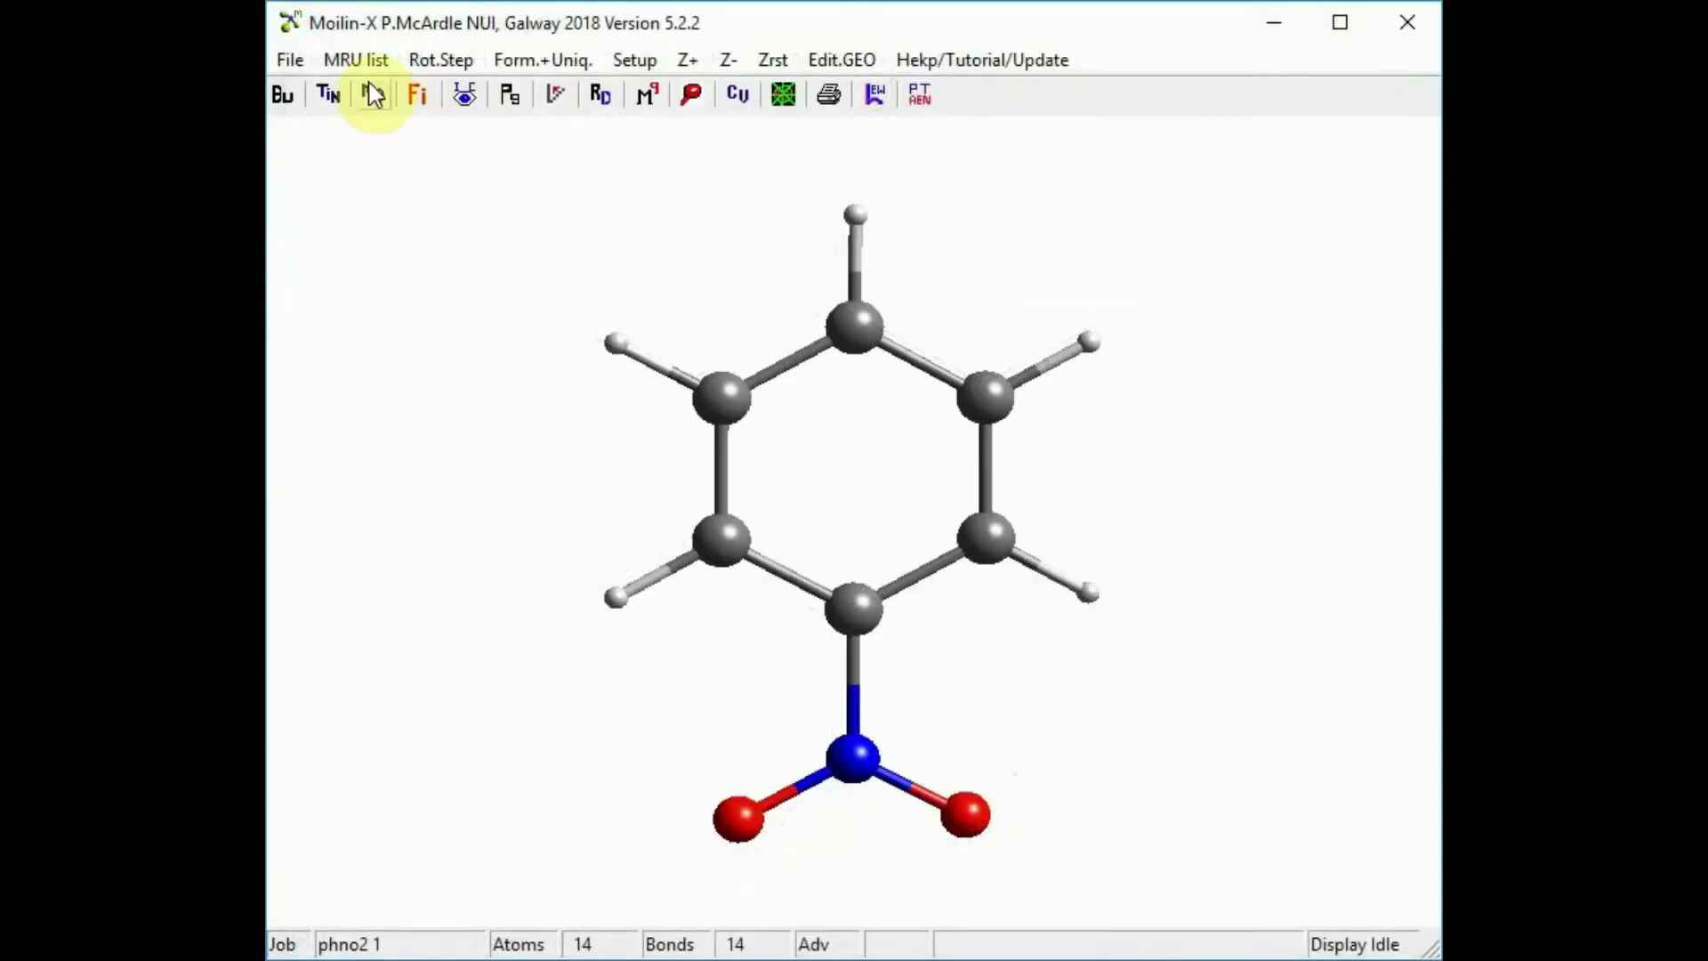
- Open the recent file n2o.xyz and display its Lewis structure
click(342, 60)
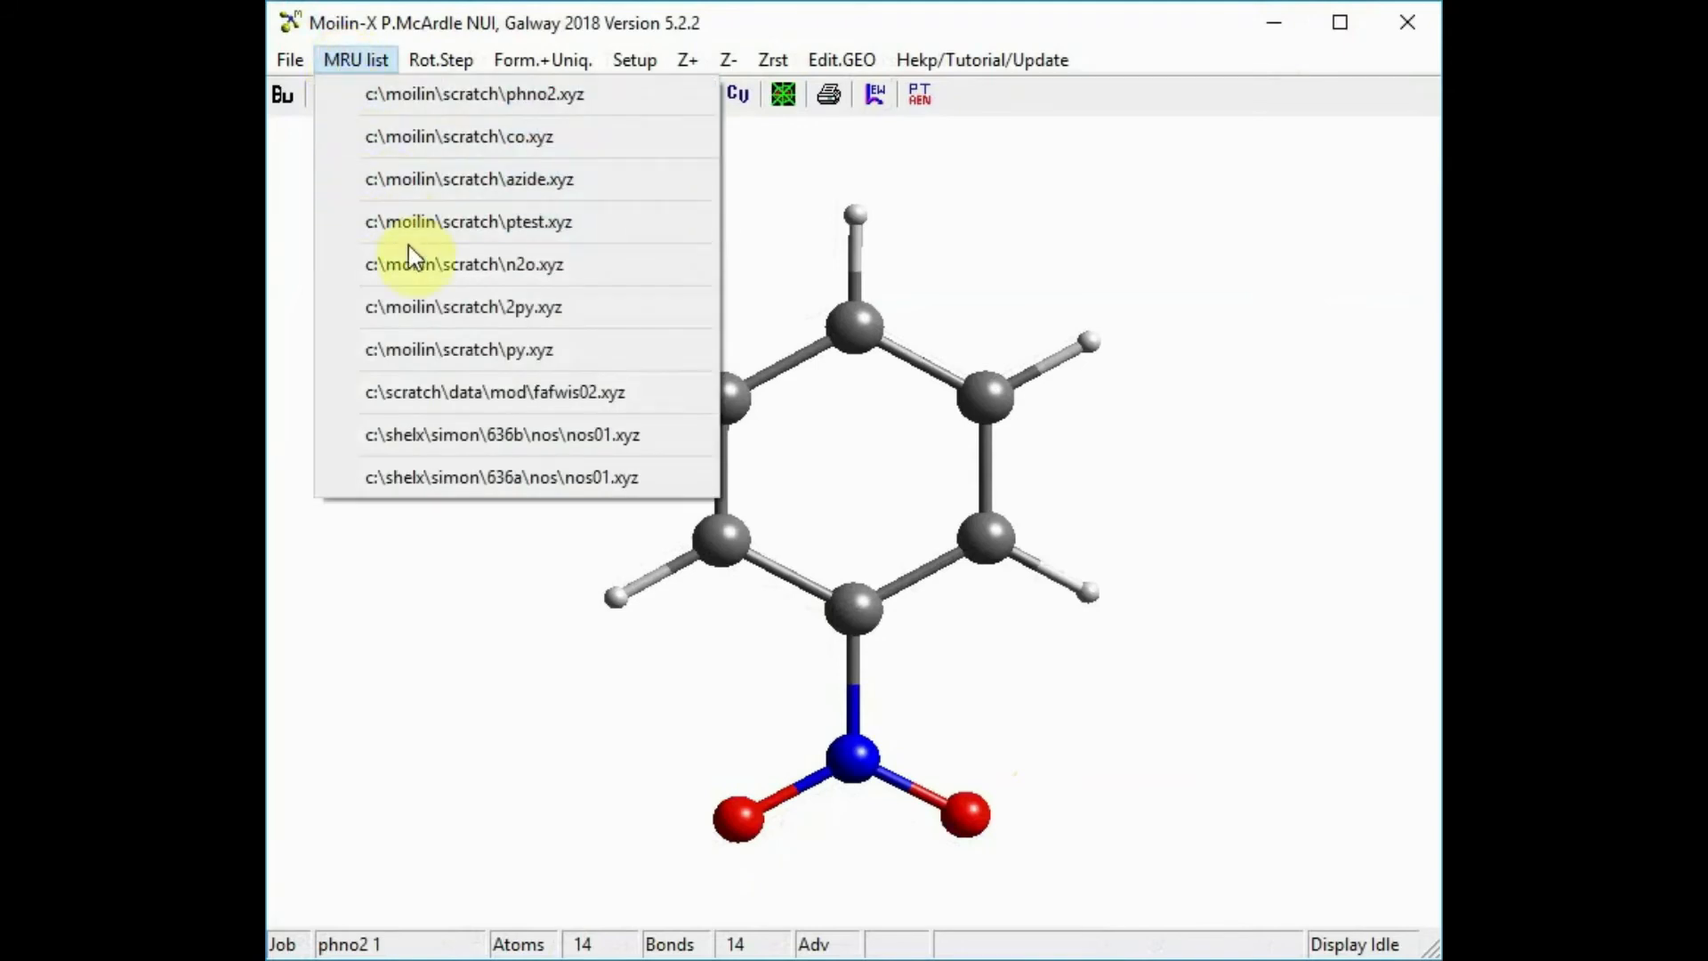
click(439, 279)
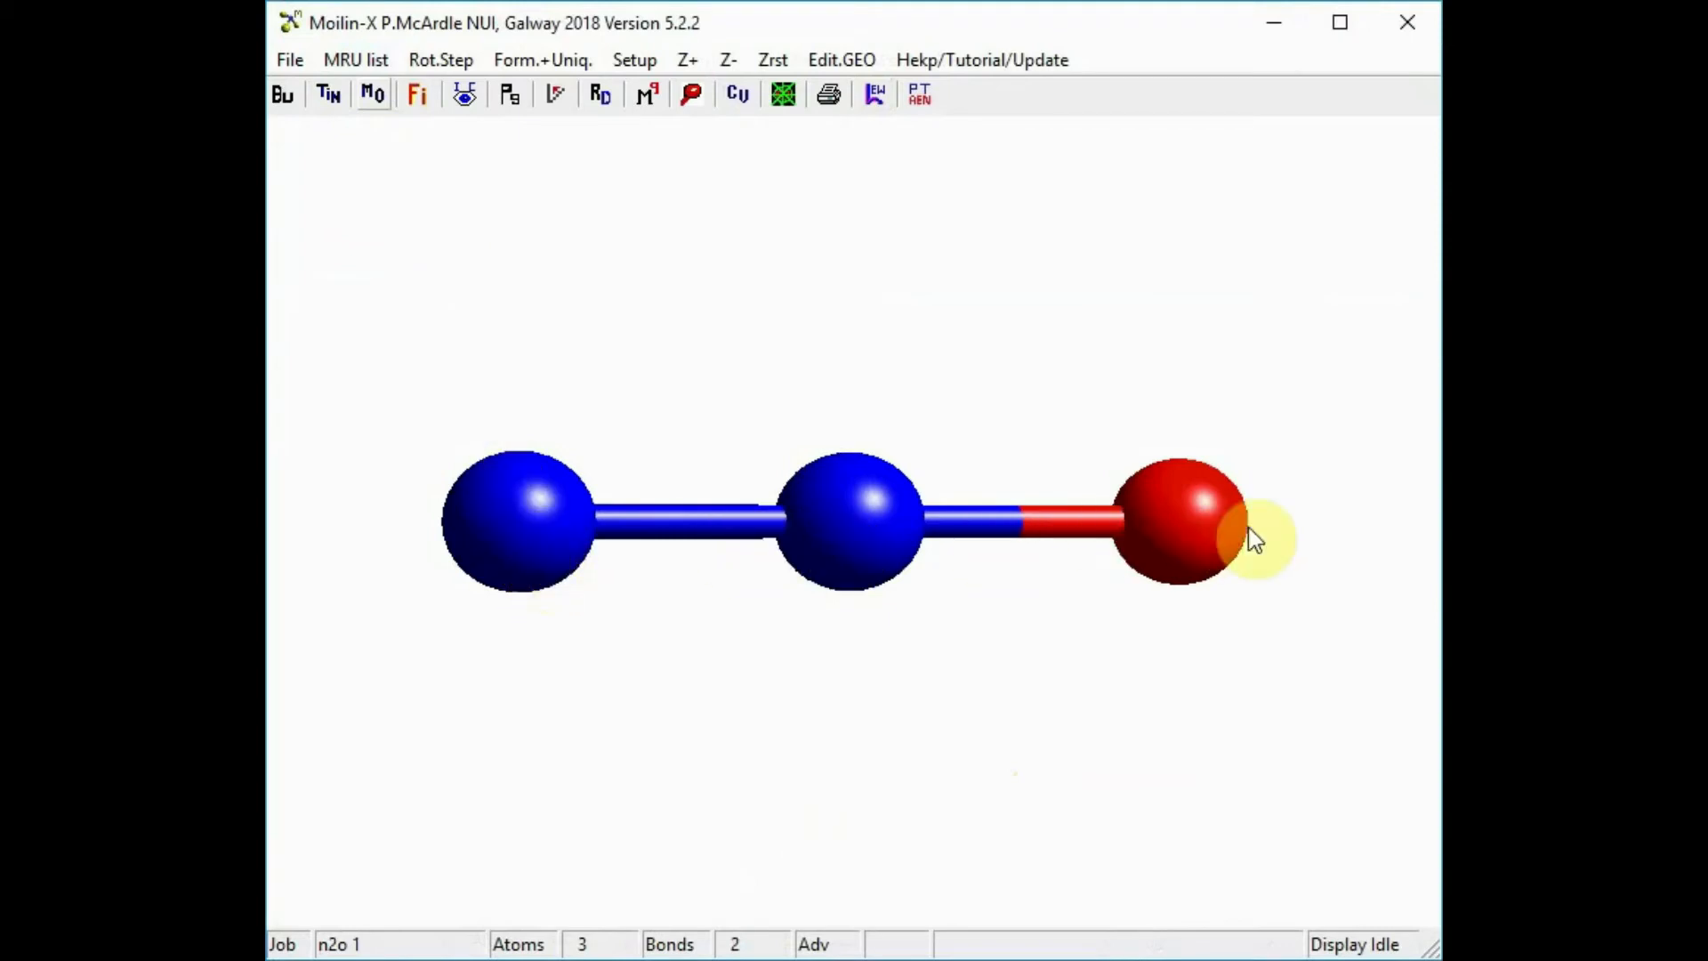
click(873, 94)
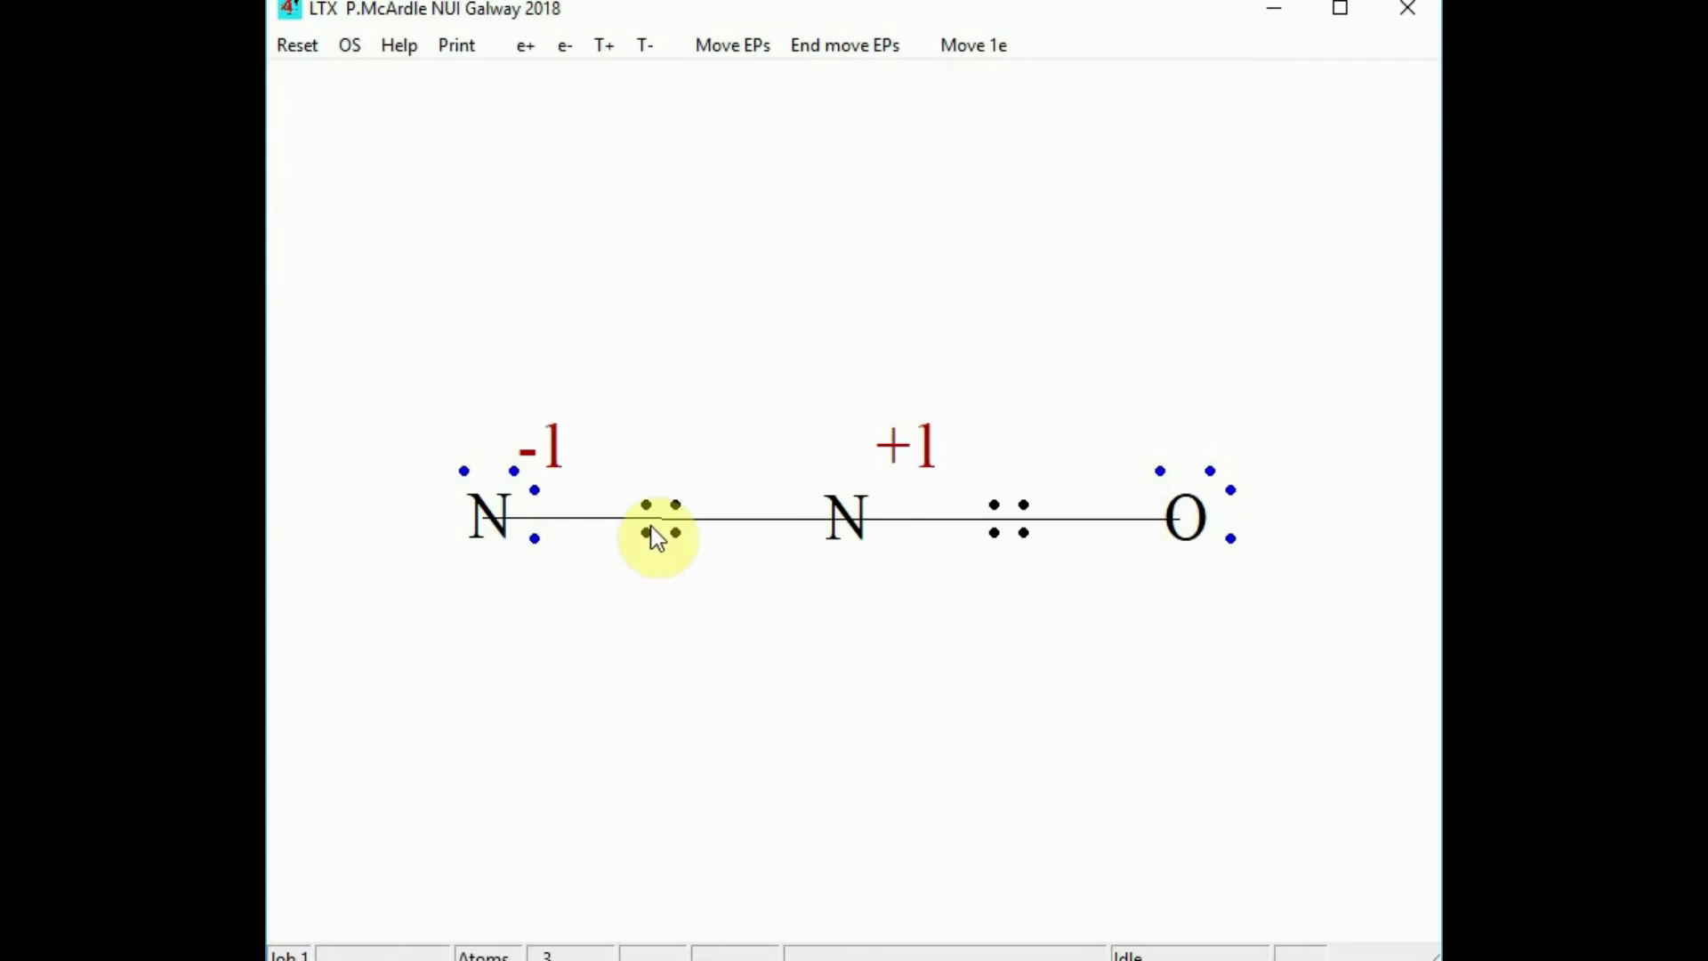
- Move a lone pair from the terminal nitrogen into the N–N bond and an electron pair from the N–O bond onto the oxygen
click(723, 50)
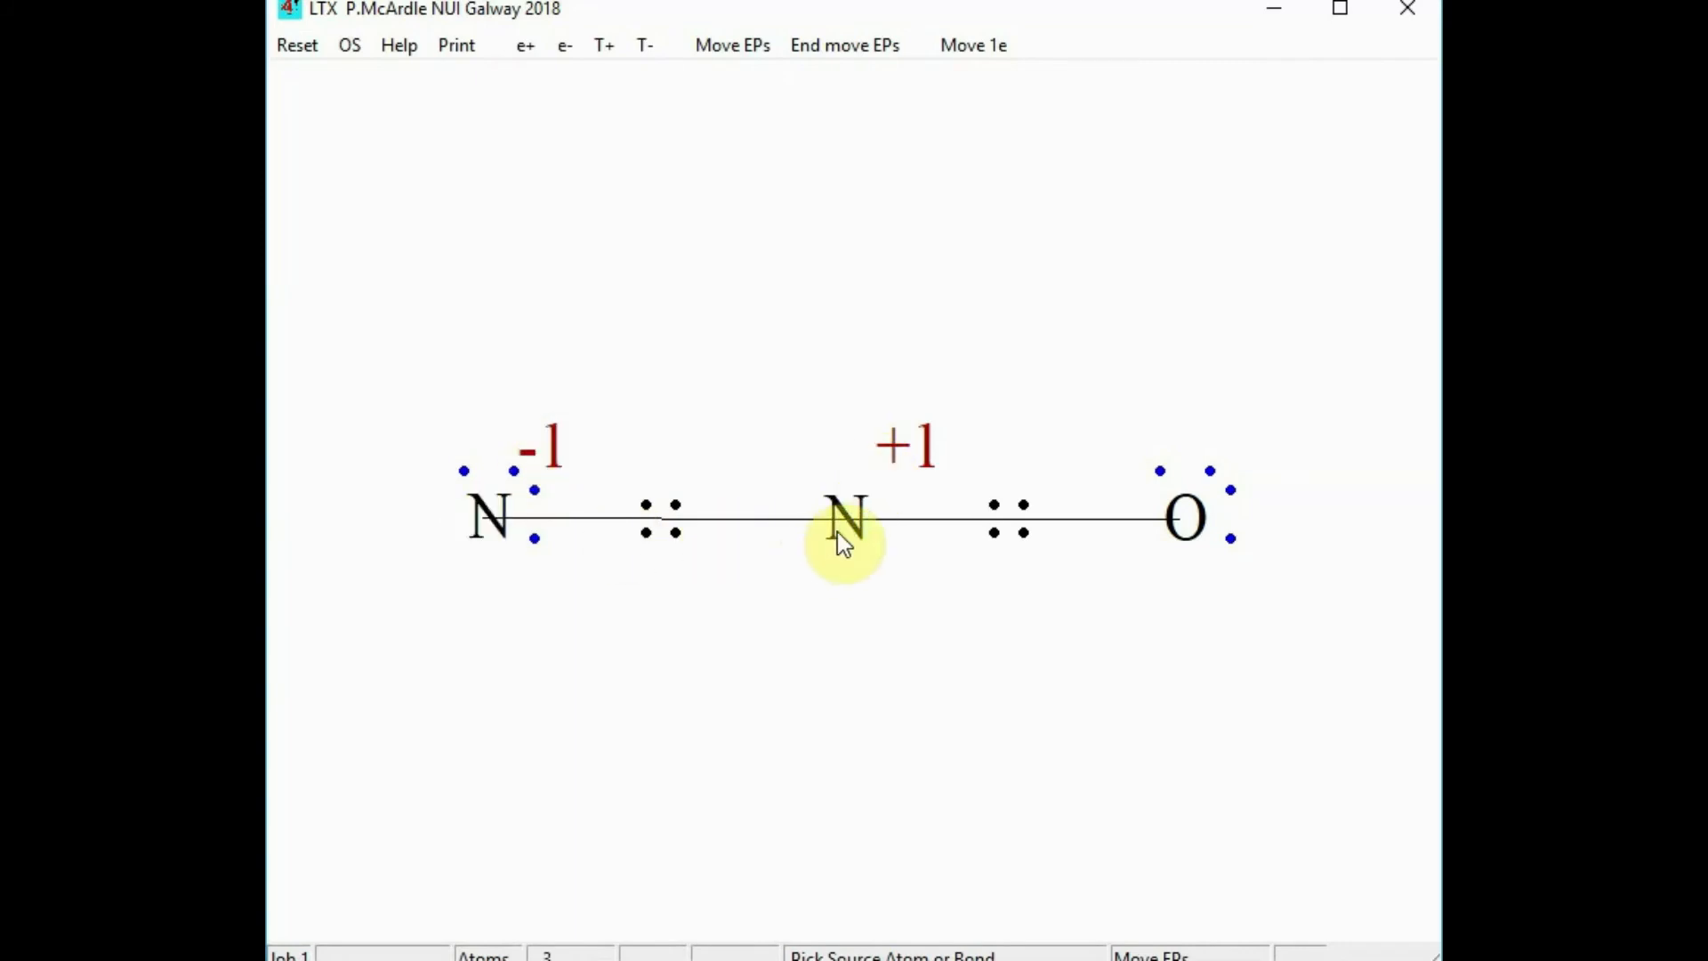
click(487, 520)
click(666, 524)
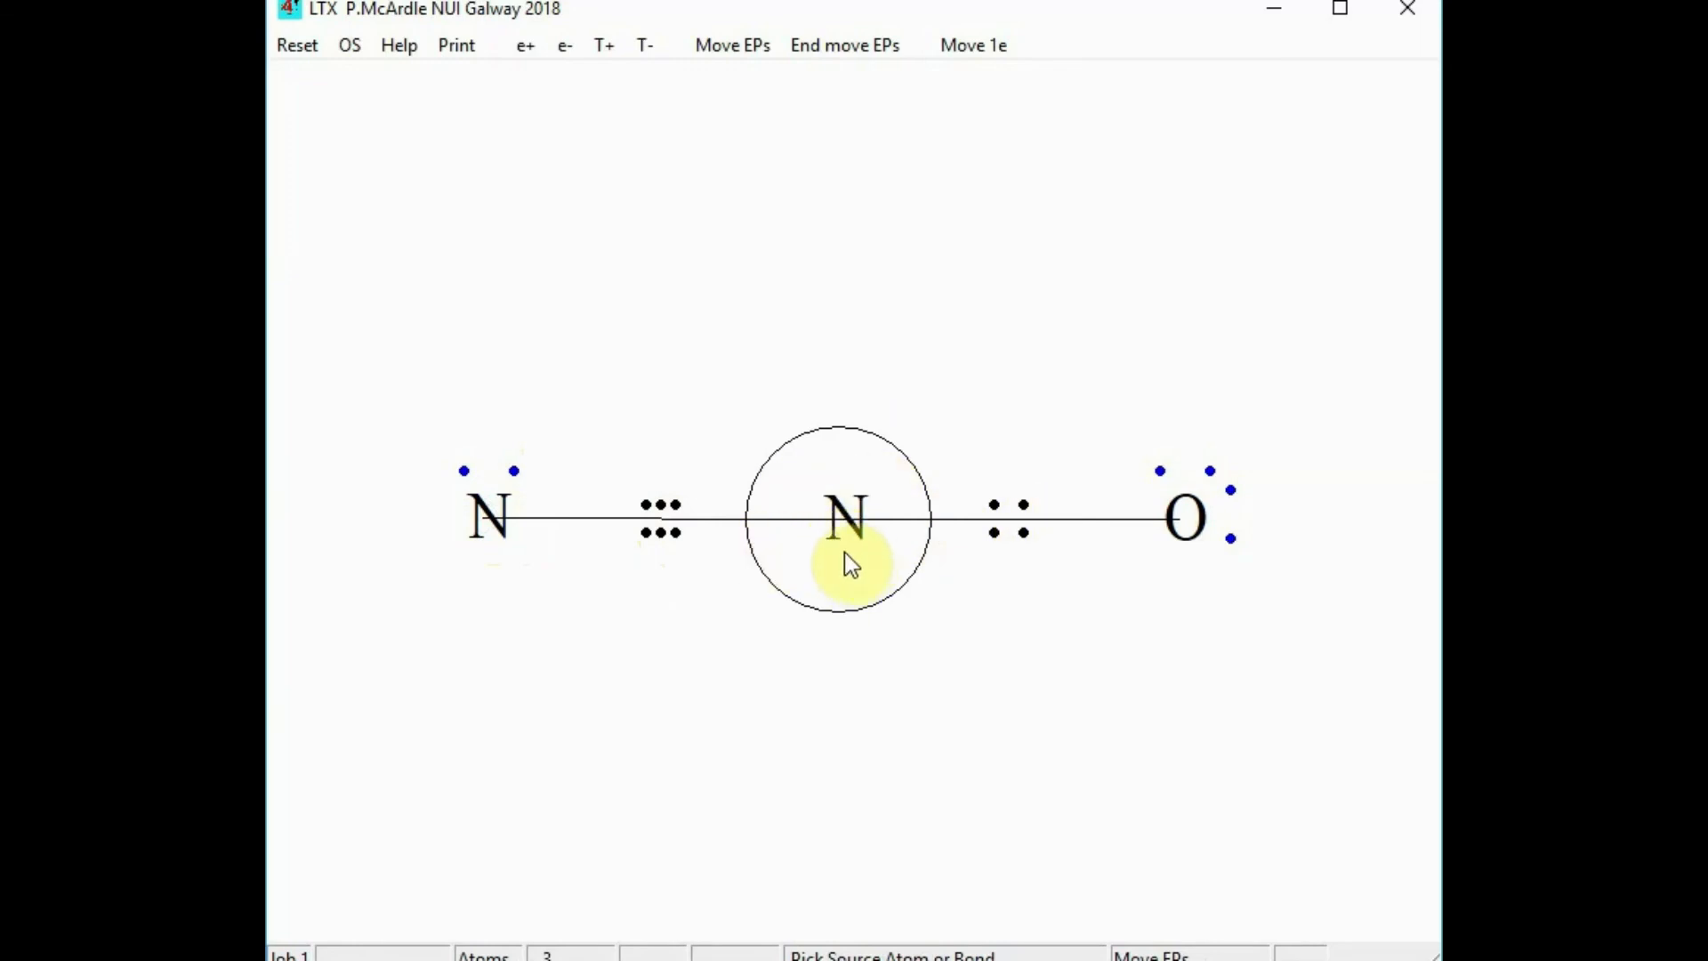
click(1011, 525)
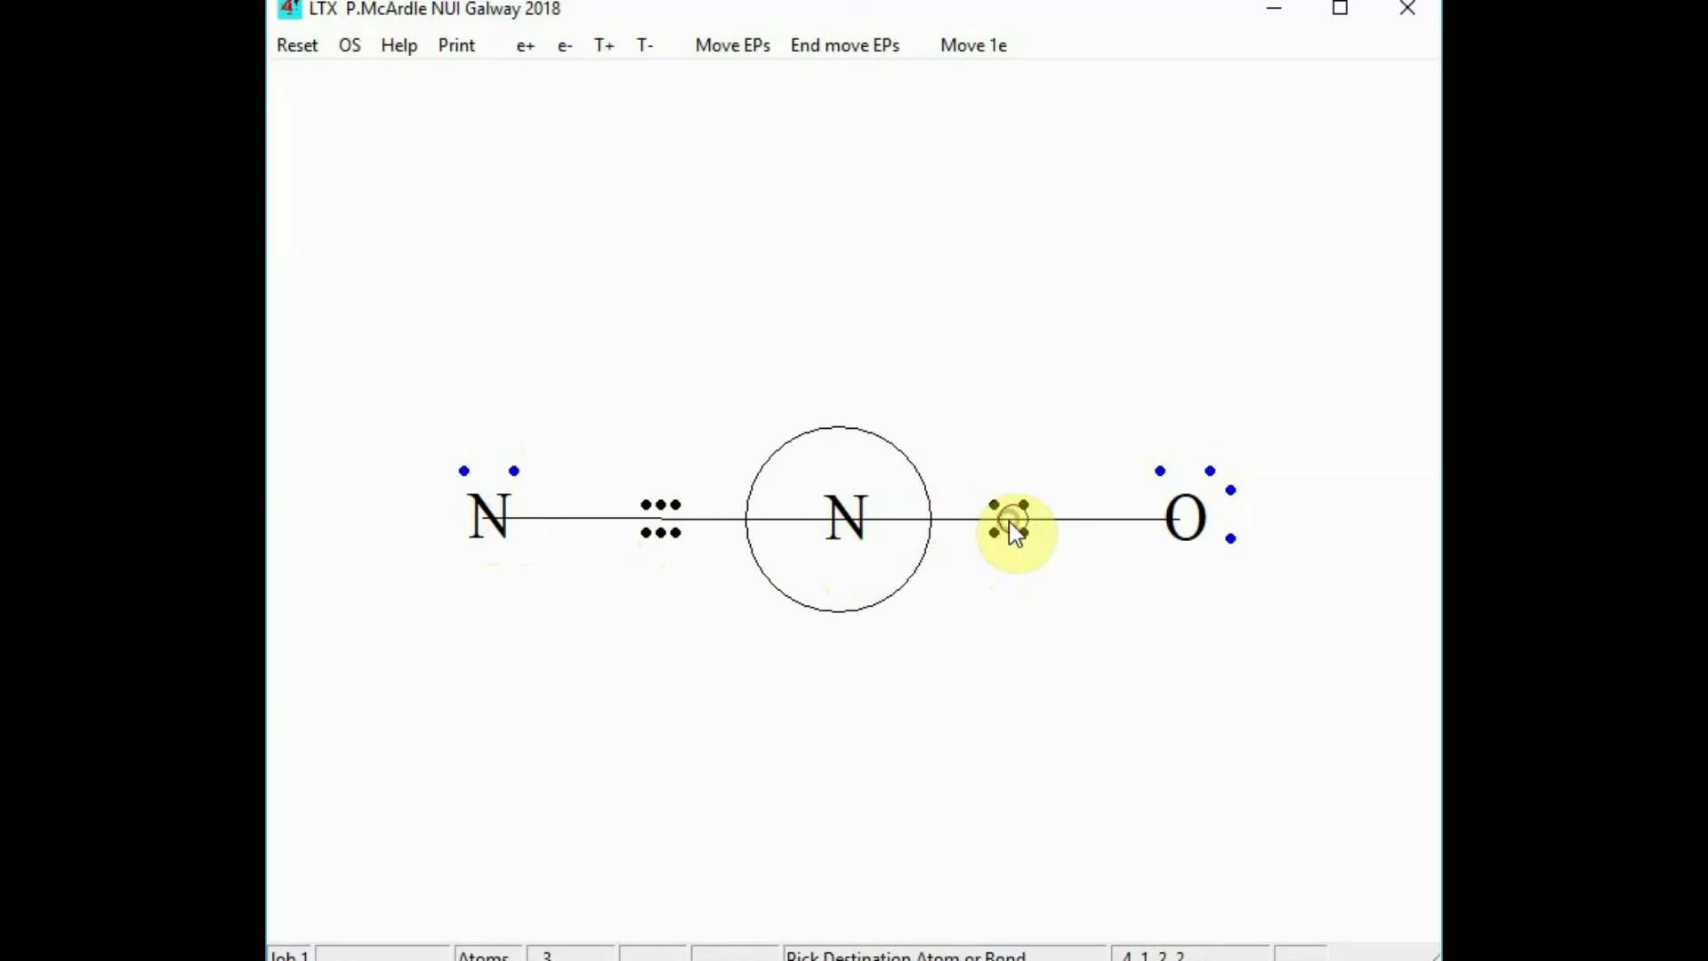
click(1192, 525)
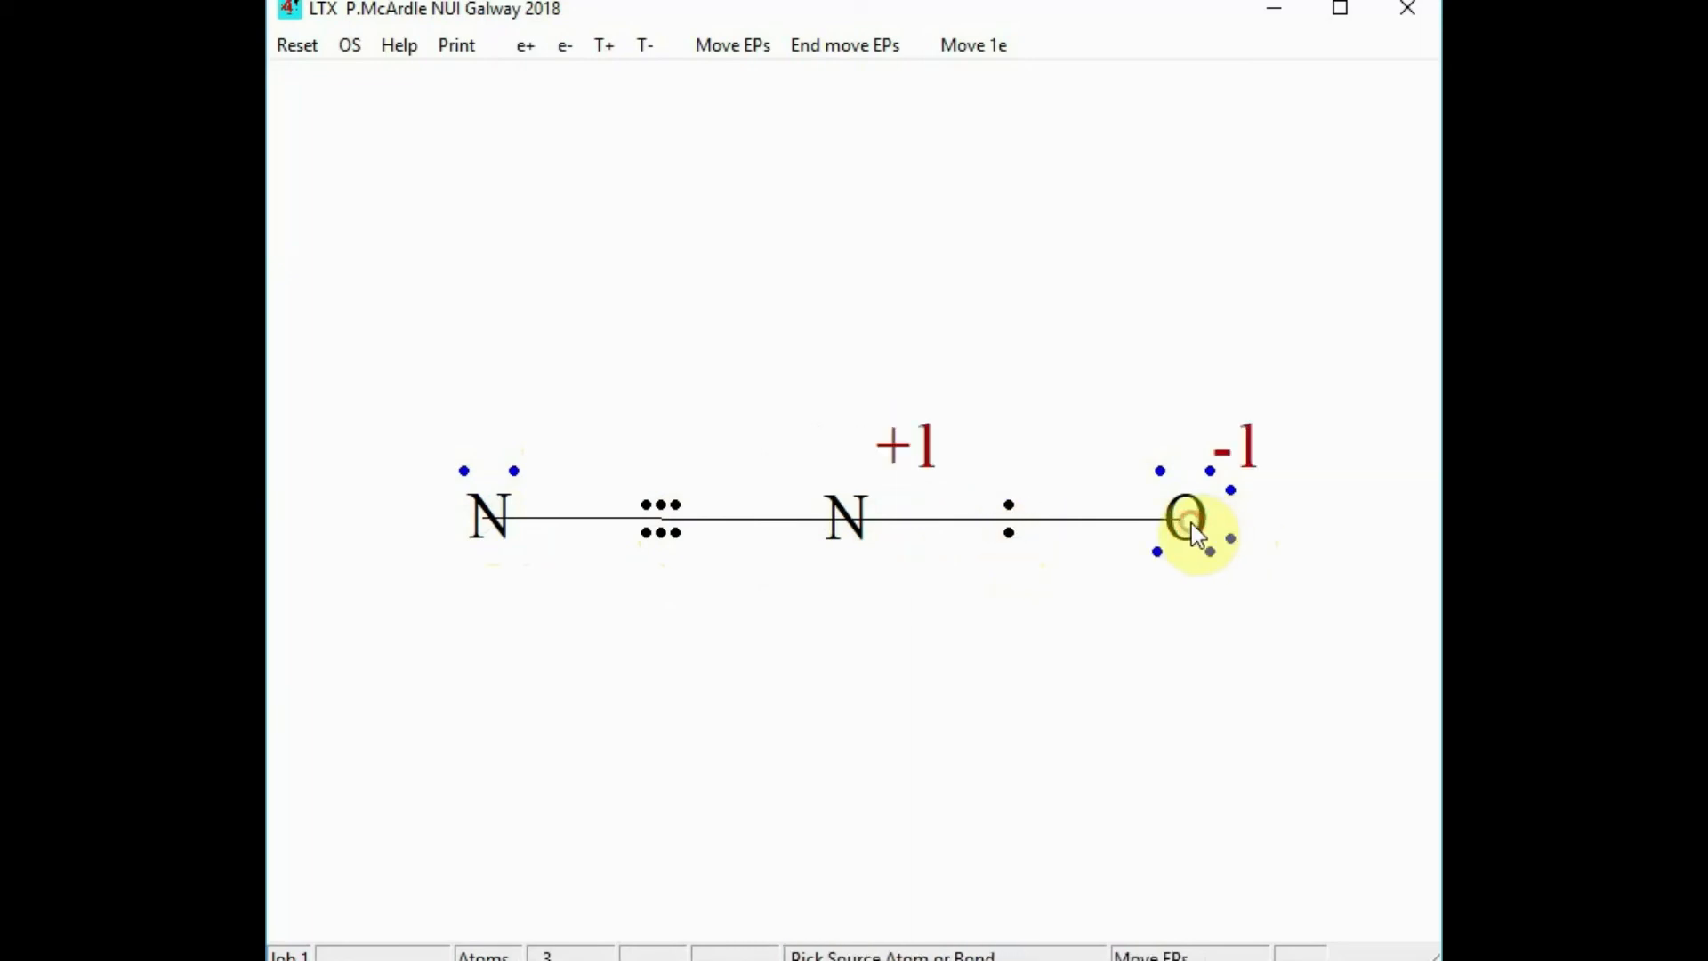